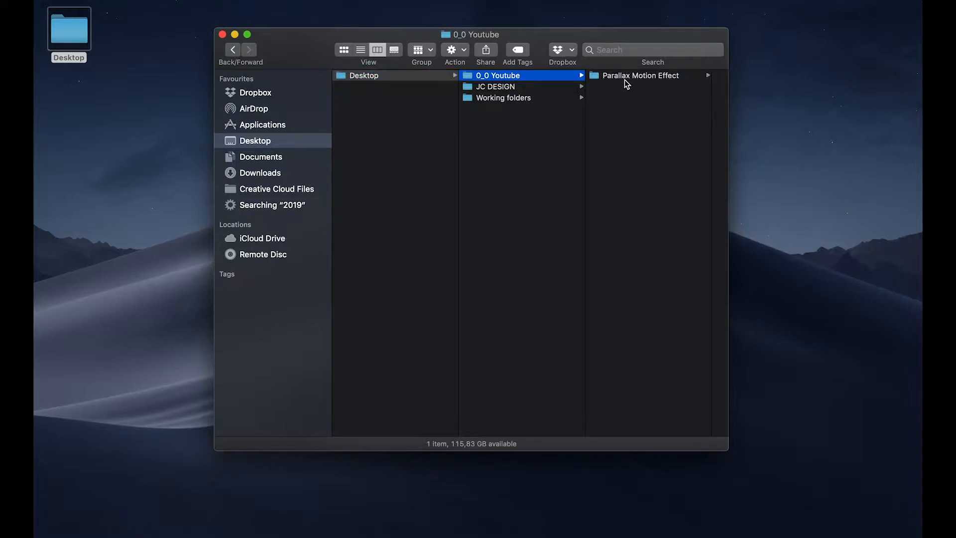
Step: Open skyscraper-3184798_1920.jpg from the Parallax Motion Effect folder in Photoshop and unlock its Background layer
{"action": "left_click_drag", "start_coordinate": [659, 79], "coordinate": [524, 527]}
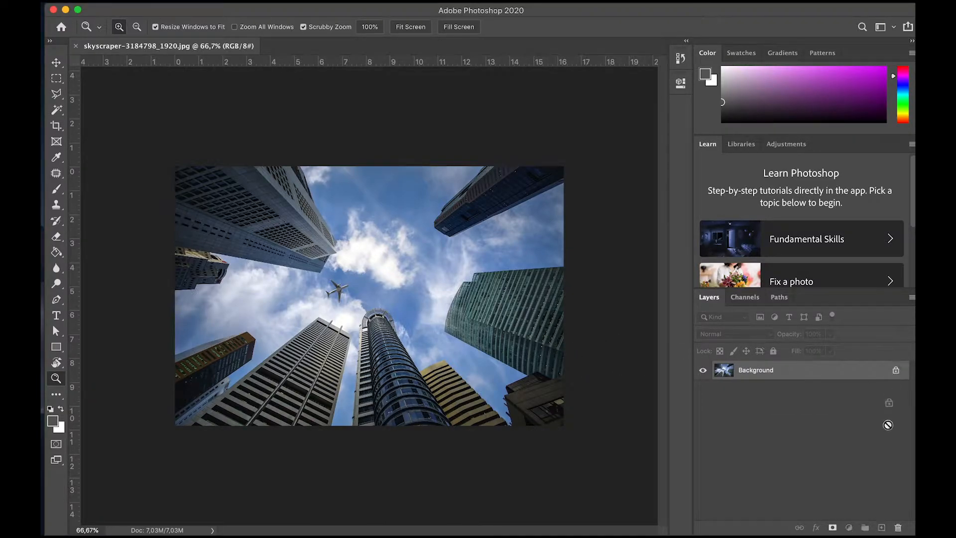
{"action": "left_click_drag", "start_coordinate": [900, 531], "coordinate": [899, 529]}
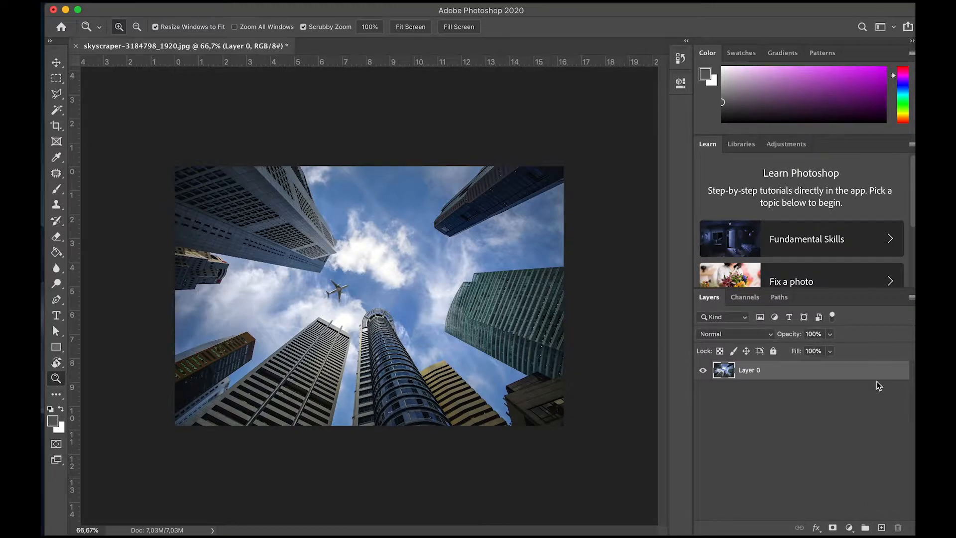
Step: Duplicate the unlocked skyscraper layer within the same document, keeping the suggested name
{"action": "right_click", "coordinate": [779, 373]}
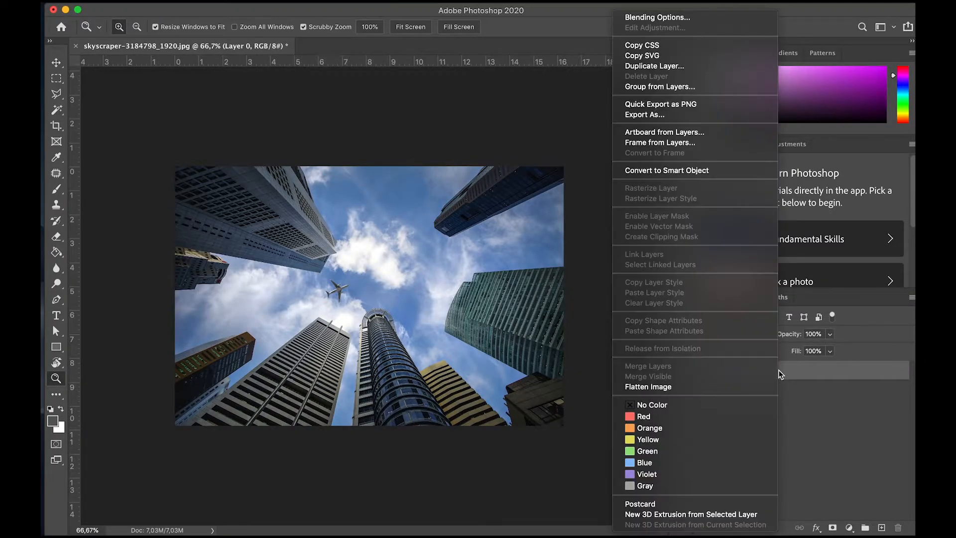
{"action": "left_click", "coordinate": [672, 70]}
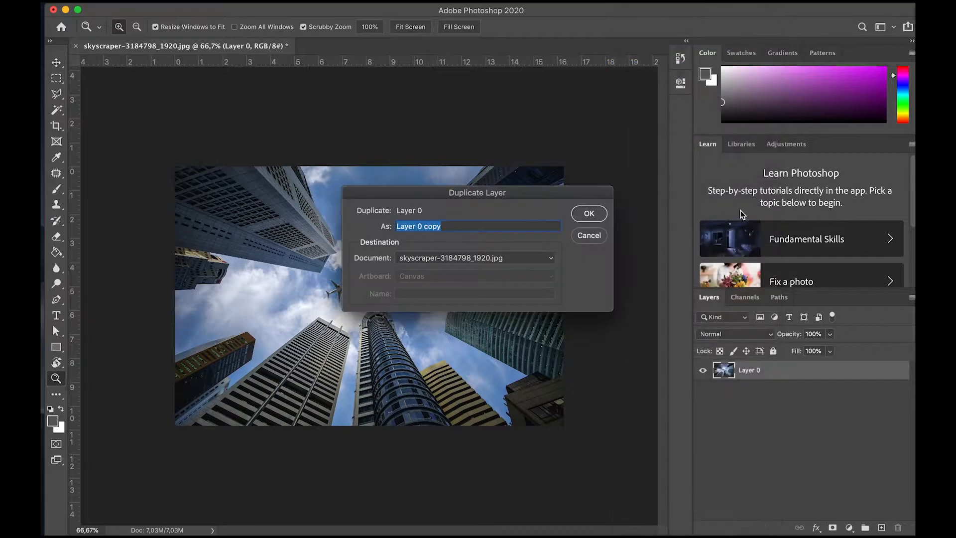
{"action": "left_click", "coordinate": [591, 212]}
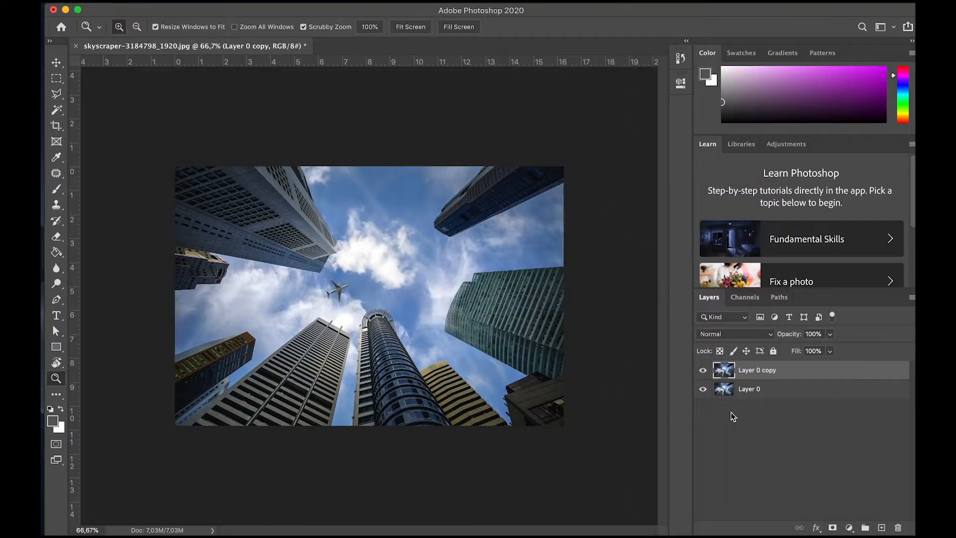
Step: Rename the duplicated layer as Sky
{"action": "left_click", "coordinate": [755, 437]}
{"action": "left_click", "coordinate": [784, 394]}
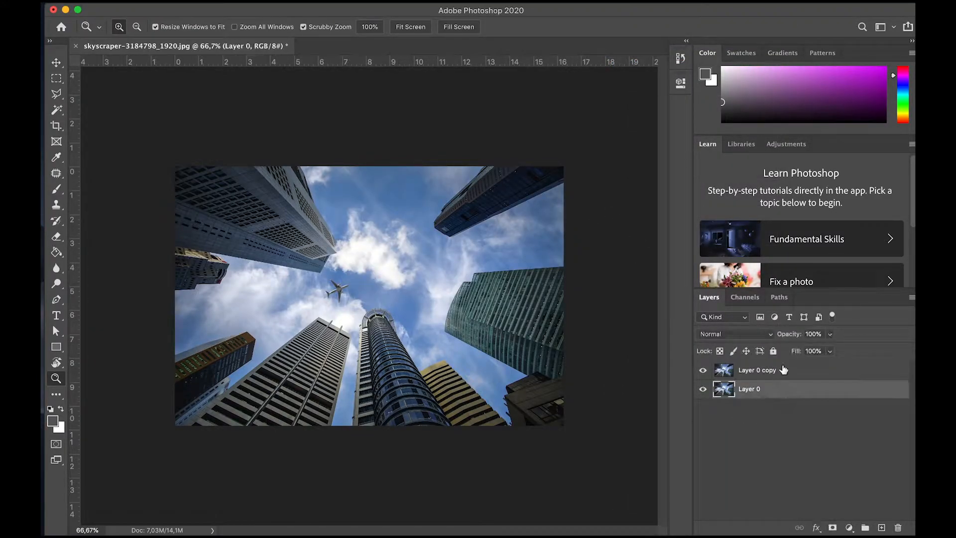
{"action": "left_click", "coordinate": [784, 370]}
{"action": "double_click", "coordinate": [754, 371]}
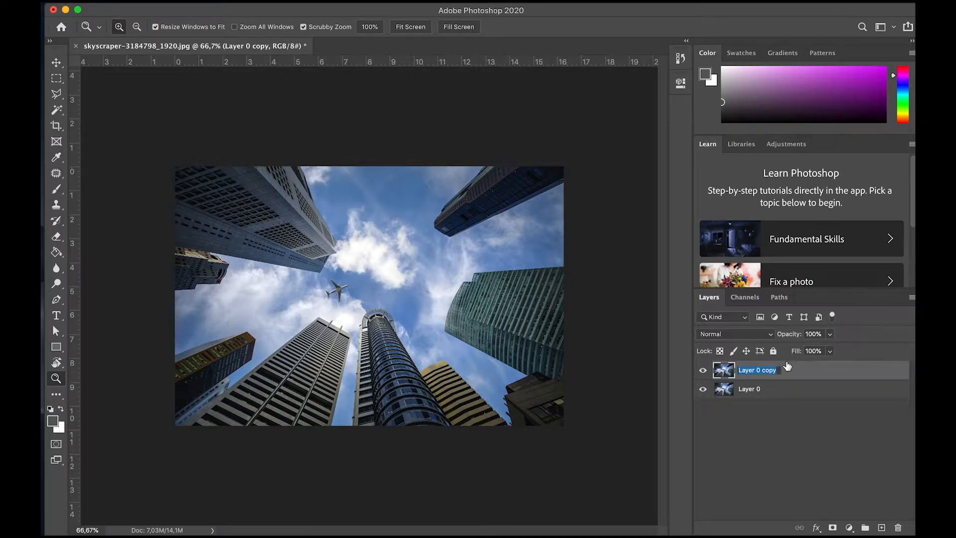
{"action": "type", "text": "Sky"}
{"action": "key", "text": "Return"}
Step: Rename the original skyscraper layer as Buildings
{"action": "double_click", "coordinate": [752, 388]}
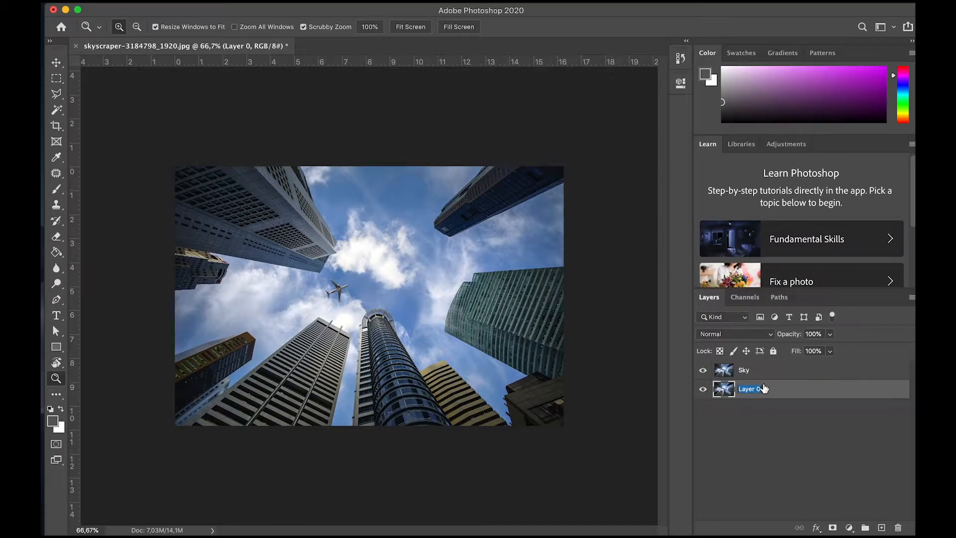
{"action": "type", "text": "Buildings"}
{"action": "key", "text": "Return"}
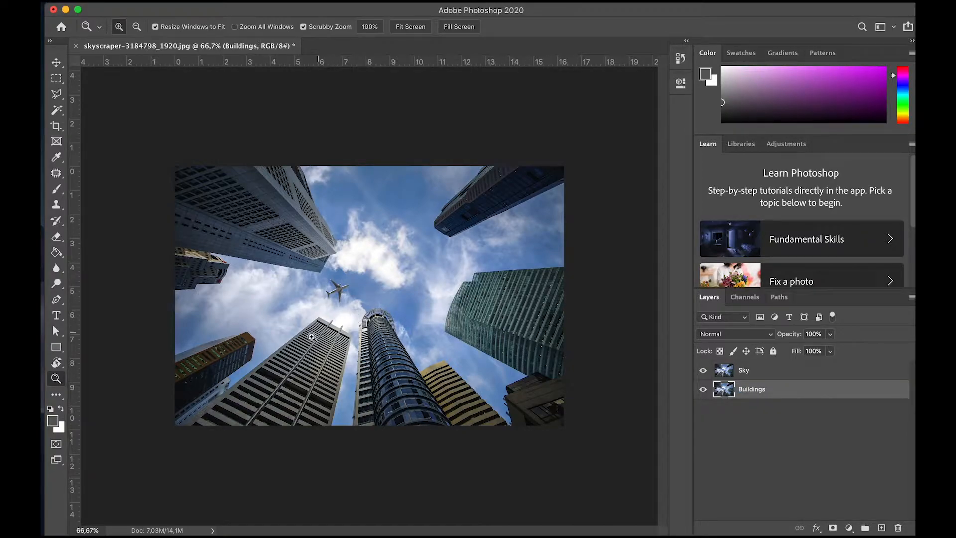
Step: Select the sky between the skyscrapers on the Buildings layer using the Quick Selection tool with a 50 px brush
{"action": "left_click", "coordinate": [57, 98]}
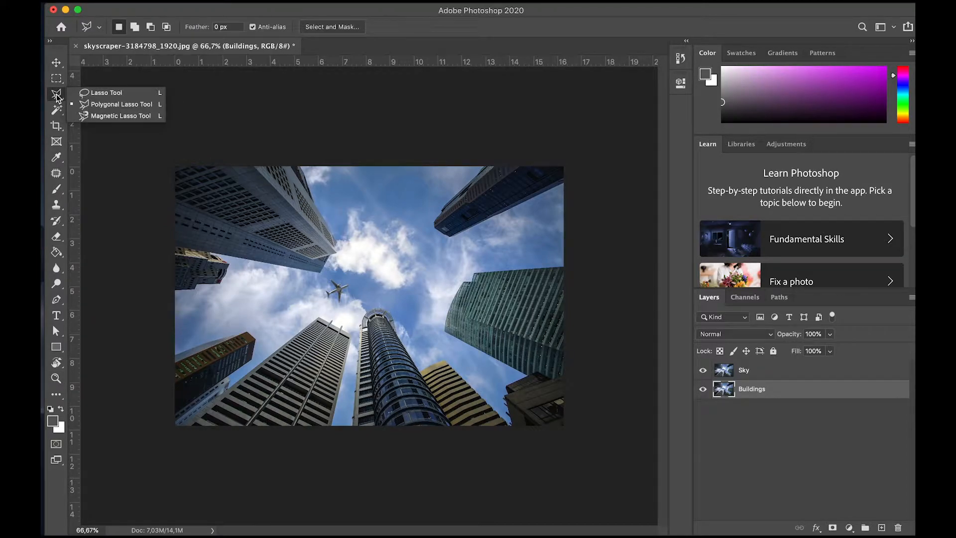
{"action": "left_click", "coordinate": [58, 113]}
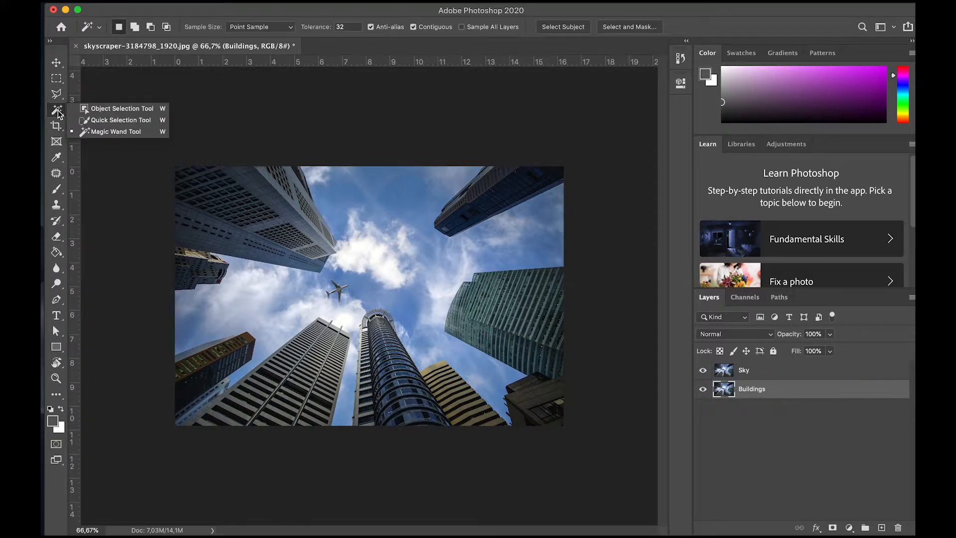
{"action": "left_click", "coordinate": [121, 120]}
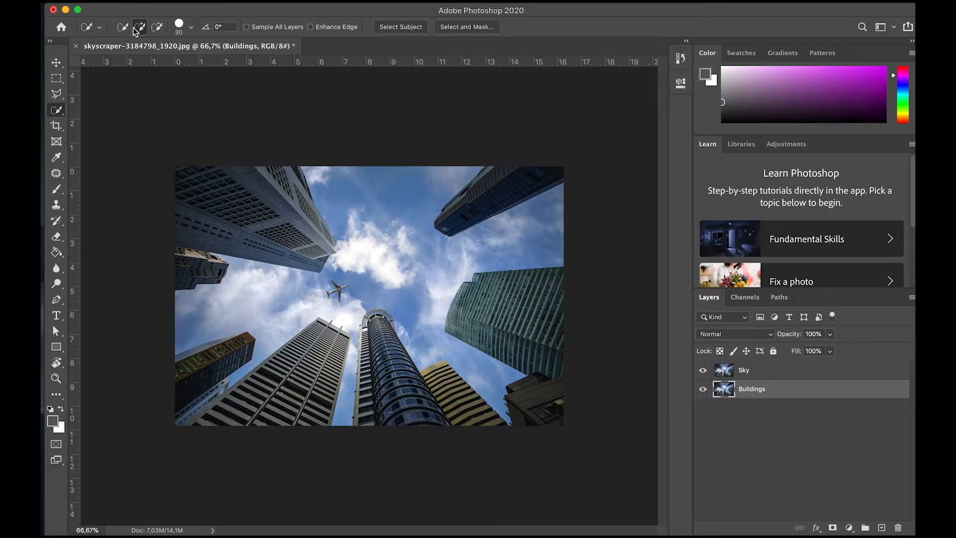
{"action": "left_click", "coordinate": [193, 29]}
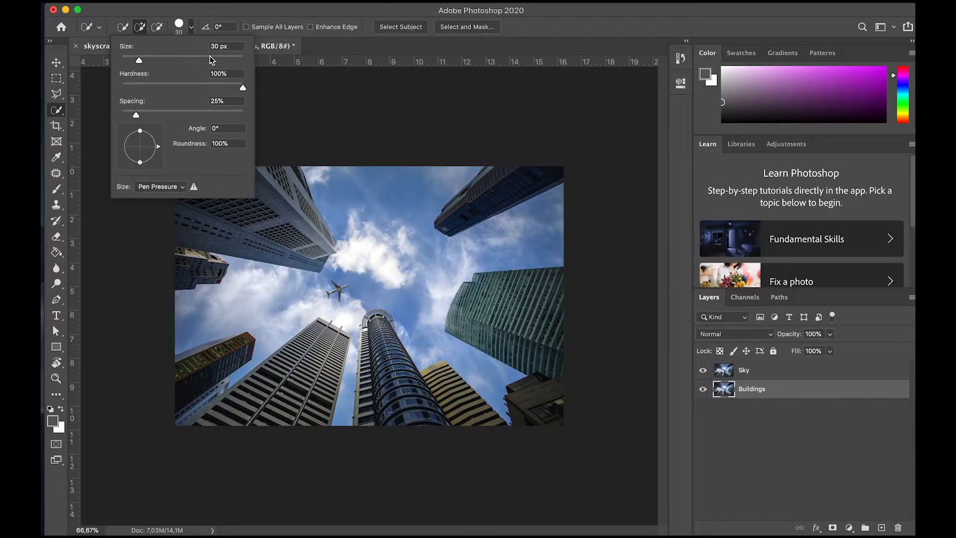
{"action": "left_click_drag", "start_coordinate": [138, 60], "coordinate": [151, 60]}
{"action": "left_click", "coordinate": [313, 170]}
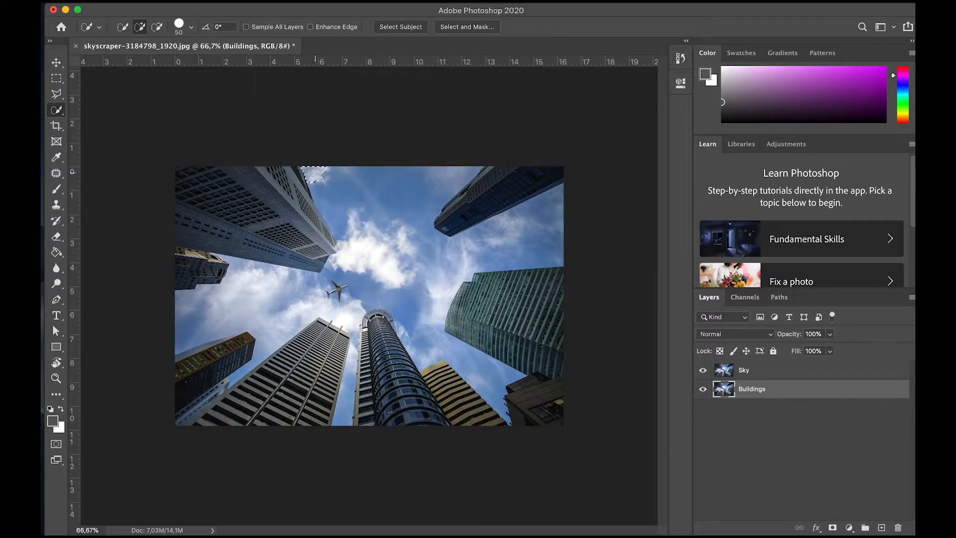
{"action": "mouse_move", "coordinate": [324, 179]}
{"action": "left_mouse_down"}
{"action": "mouse_move", "coordinate": [331, 194]}
{"action": "mouse_move", "coordinate": [319, 215]}
{"action": "mouse_move", "coordinate": [339, 231]}
{"action": "mouse_move", "coordinate": [362, 206]}
{"action": "mouse_move", "coordinate": [448, 192]}
{"action": "mouse_move", "coordinate": [426, 260]}
{"action": "mouse_move", "coordinate": [498, 224]}
{"action": "mouse_move", "coordinate": [478, 349]}
{"action": "mouse_move", "coordinate": [396, 278]}
{"action": "left_mouse_up"}
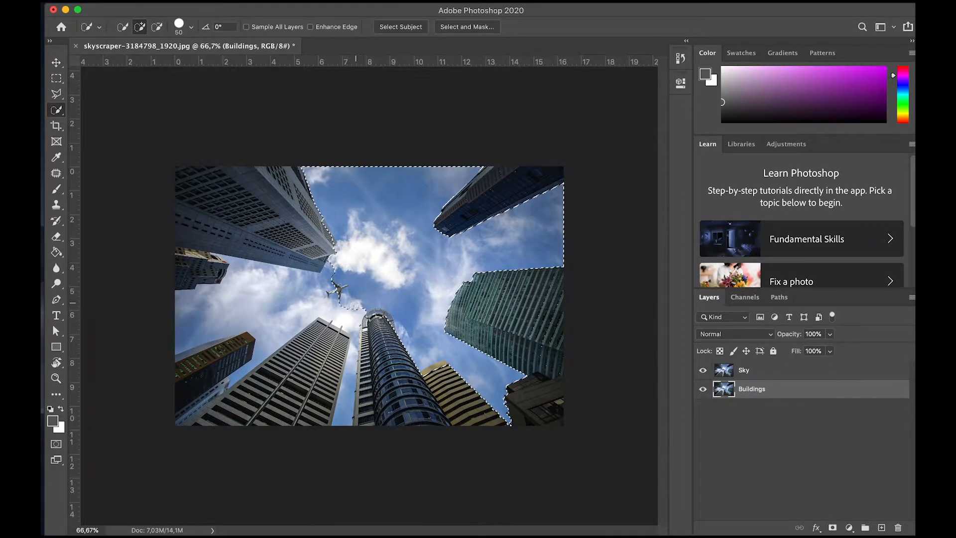
{"action": "mouse_move", "coordinate": [349, 307]}
{"action": "left_mouse_down"}
{"action": "mouse_move", "coordinate": [289, 299]}
{"action": "mouse_move", "coordinate": [239, 309]}
{"action": "mouse_move", "coordinate": [298, 304]}
{"action": "left_mouse_up"}
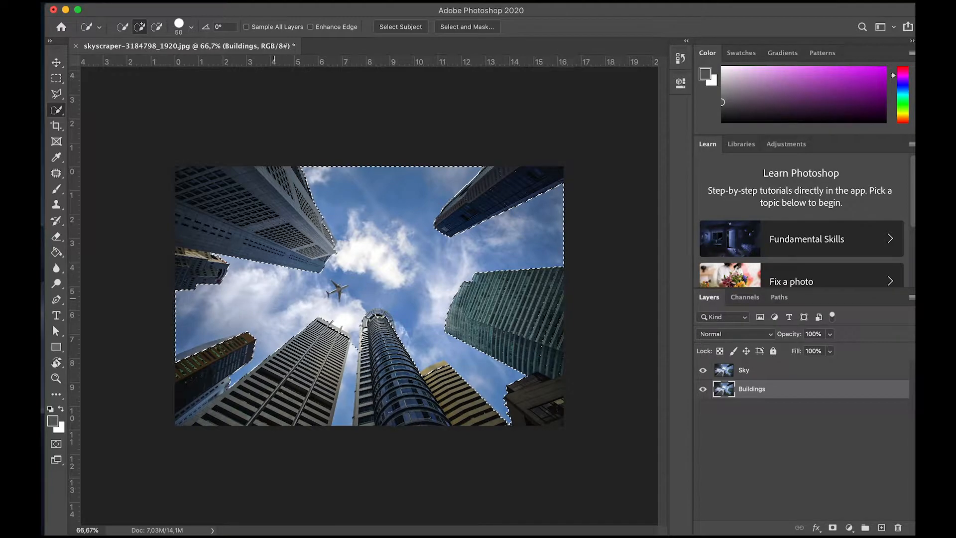
Step: Subtract the wrongly included edge of the large upper-left skyscraper from the sky selection with the Quick Selection tool
{"action": "key", "text": "z"}
{"action": "left_click", "coordinate": [347, 234]}
{"action": "left_click", "coordinate": [347, 234]}
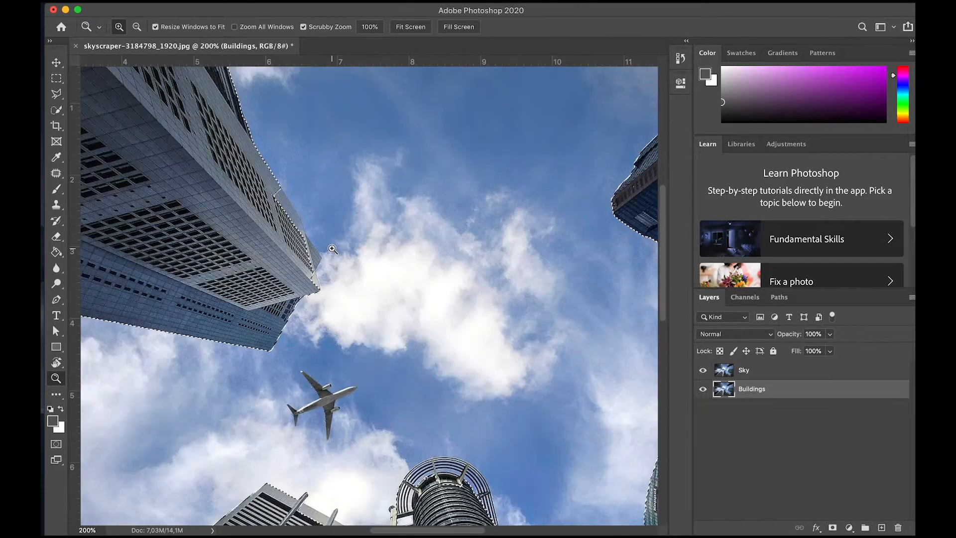
{"action": "key", "text": "w"}
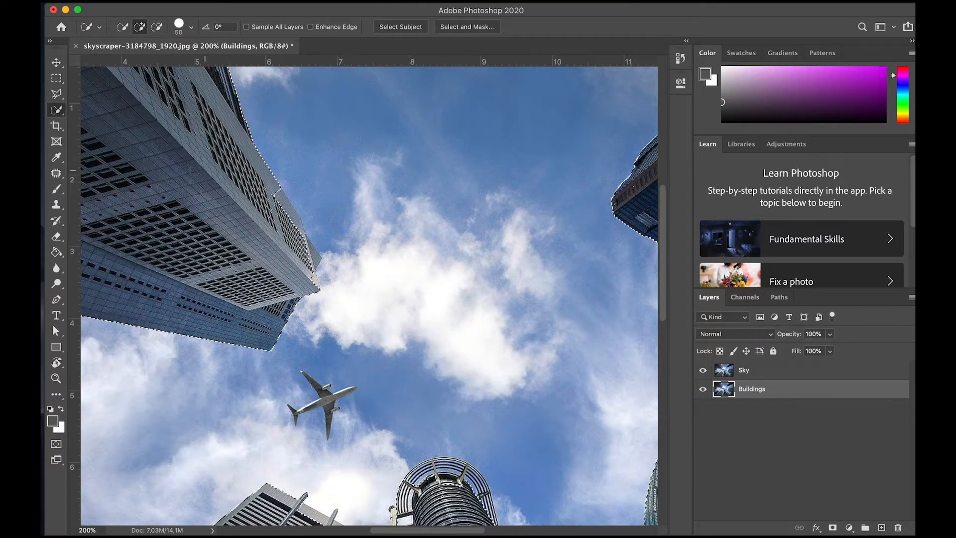
{"action": "right_click", "coordinate": [56, 111]}
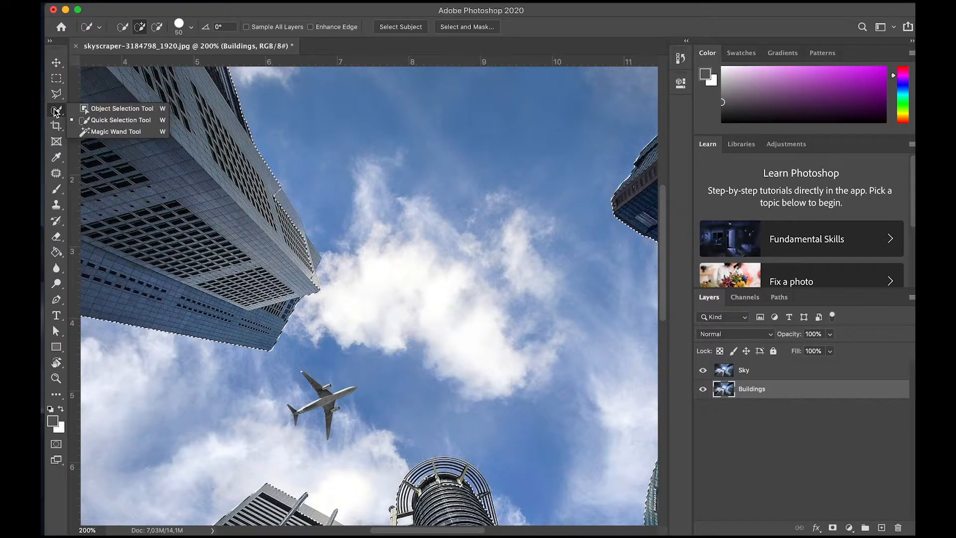
{"action": "left_click", "coordinate": [100, 120]}
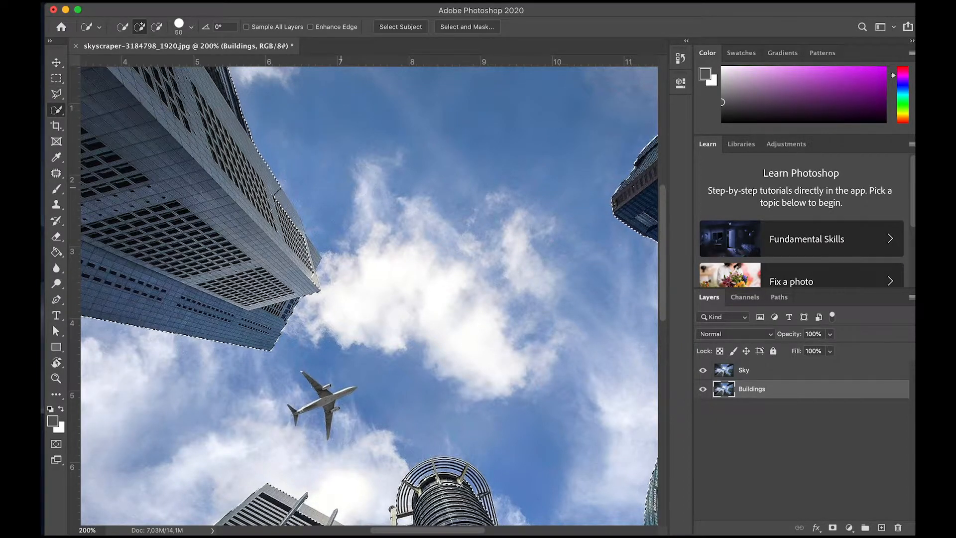
{"action": "key", "text": "alt"}
{"action": "key", "text": "alt"}
{"action": "key", "text": "alt"}
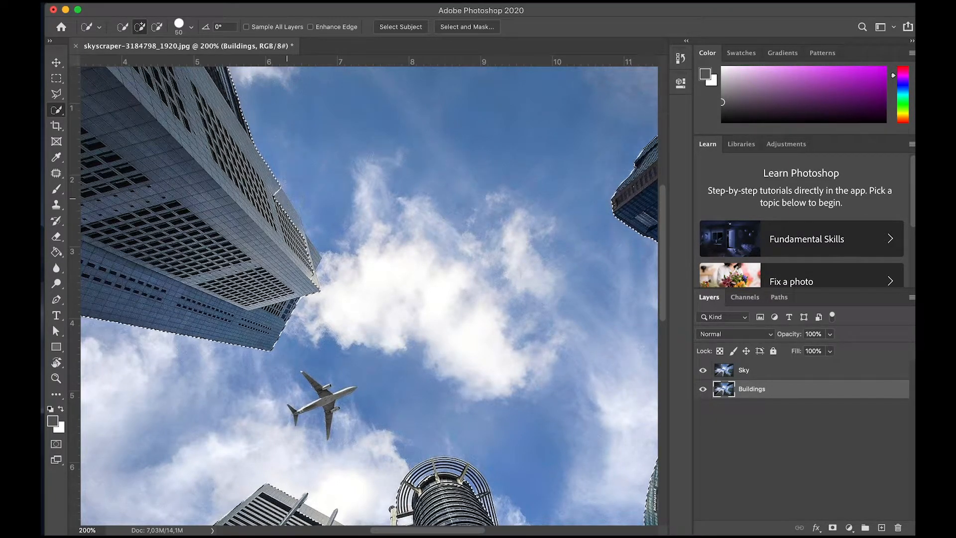
{"action": "key", "text": "alt"}
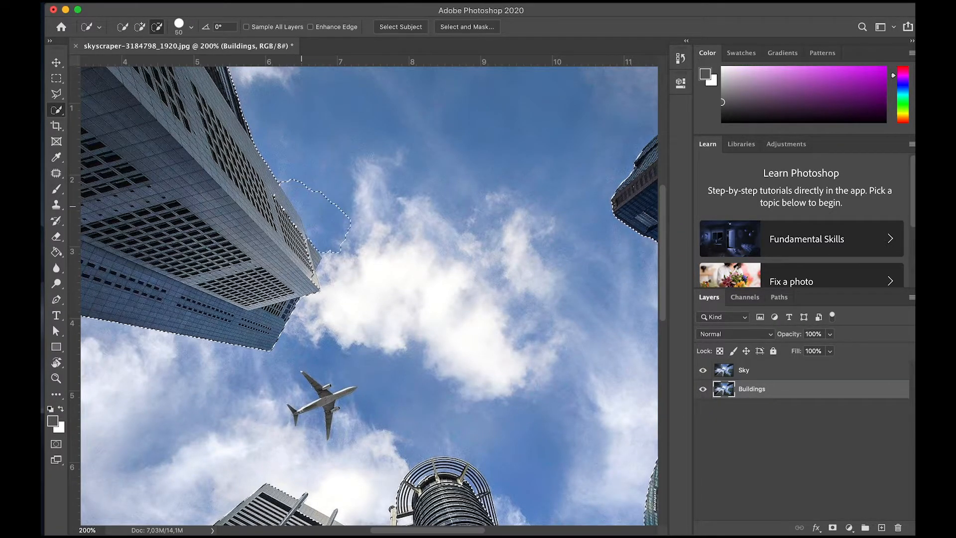
{"action": "key", "text": "alt"}
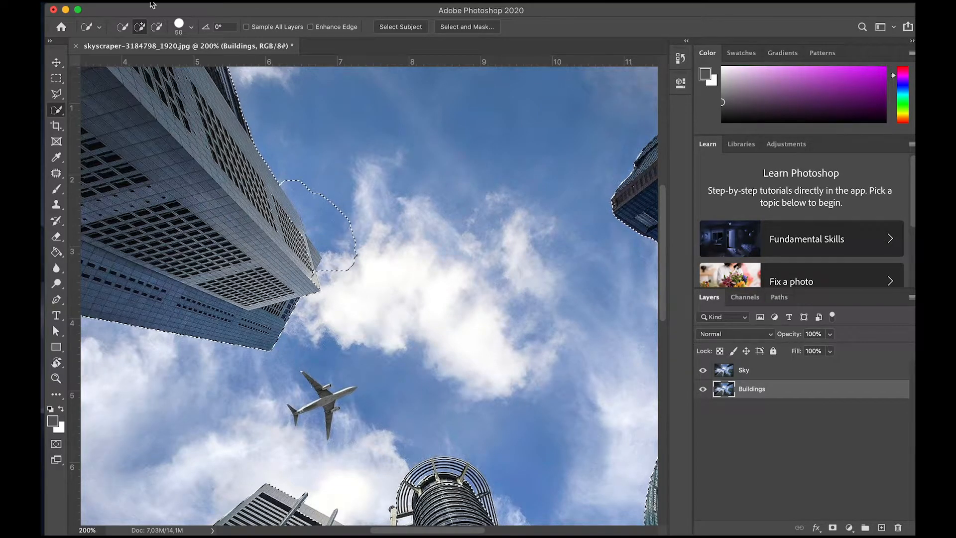
Step: Set the Quick Selection brush to 30 px and refine the sky selection beside the upper-left skyscraper and between the central towers
{"action": "left_click", "coordinate": [191, 29]}
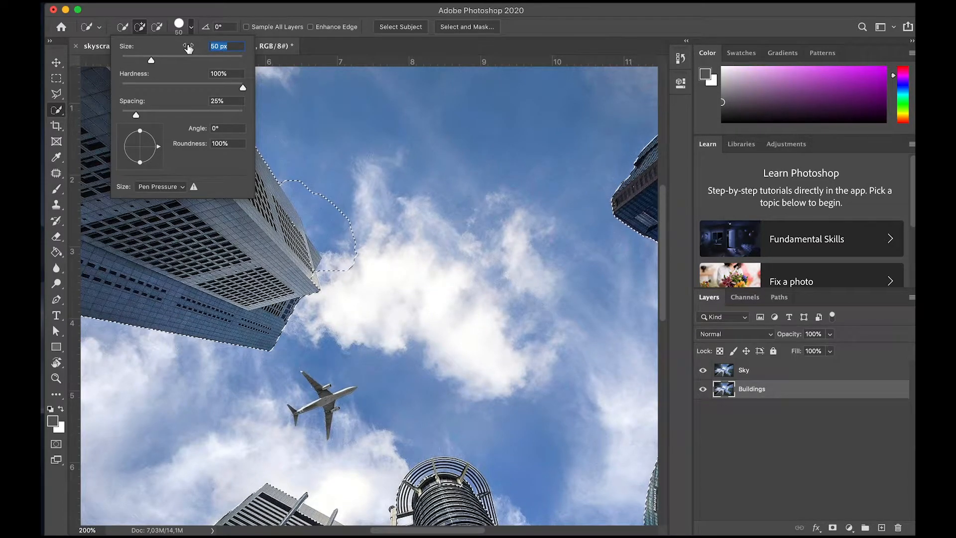
{"action": "type", "text": "30"}
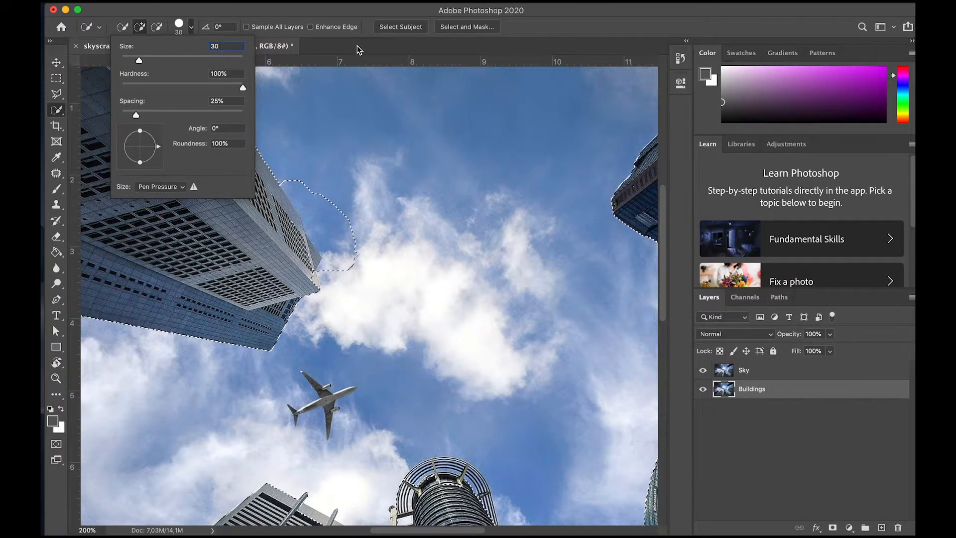
{"action": "key", "text": "Return"}
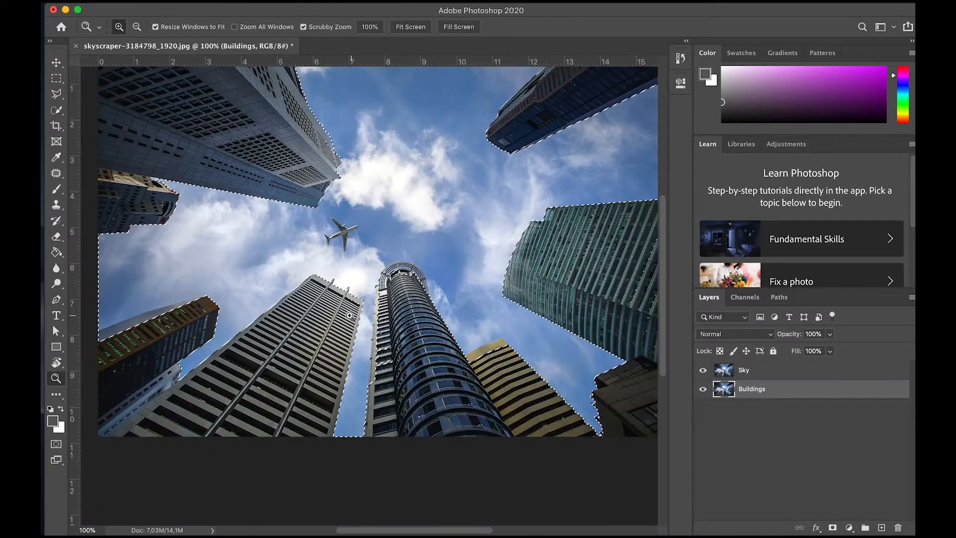
Step: Delete the selected sky from the Buildings layer and clear the selection
{"action": "left_click_drag", "start_coordinate": [340, 317], "coordinate": [367, 317]}
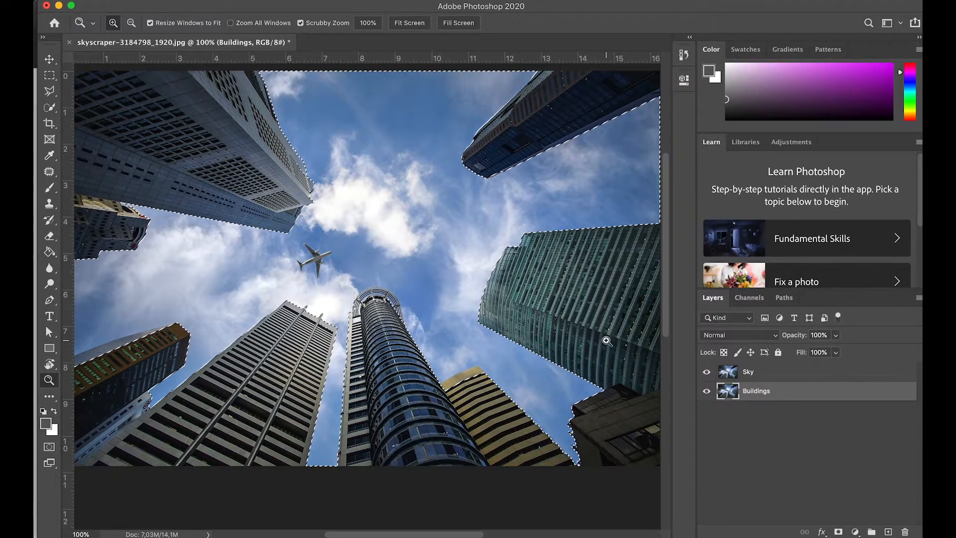
{"action": "key", "text": "BackSpace"}
{"action": "key", "text": "super+d"}
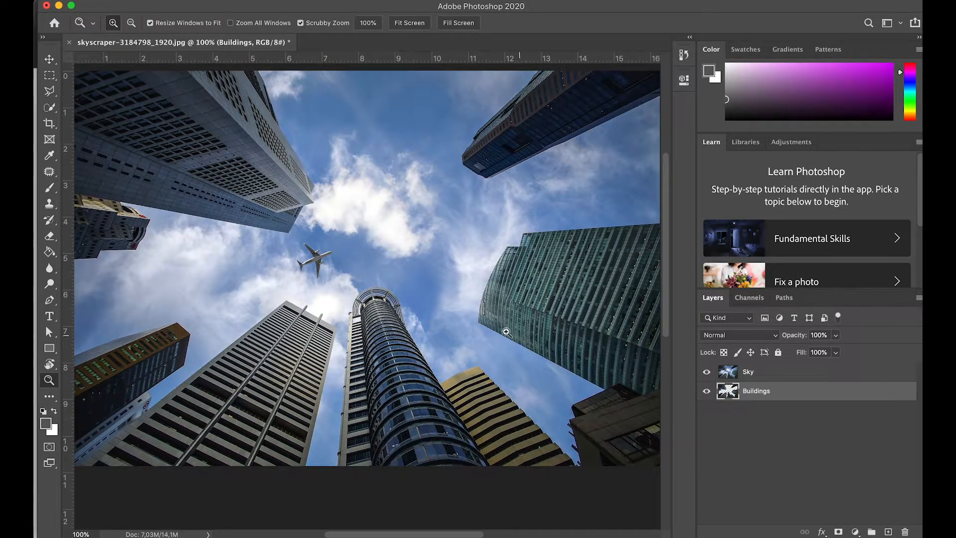
Step: Check the Buildings cut-out with the Sky layer hidden, and leave only the Sky layer visible and selected
{"action": "left_click", "coordinate": [707, 372]}
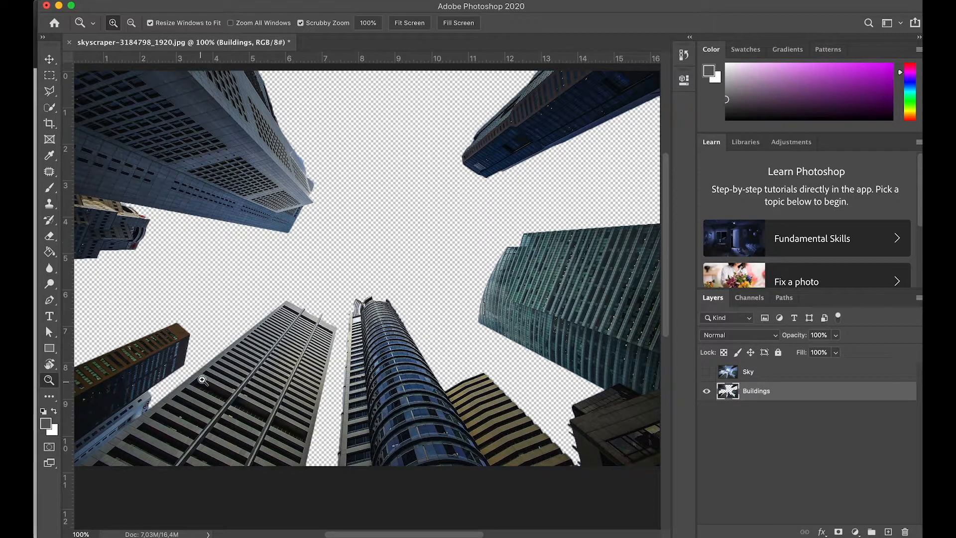
{"action": "left_click_drag", "start_coordinate": [340, 257], "coordinate": [324, 272]}
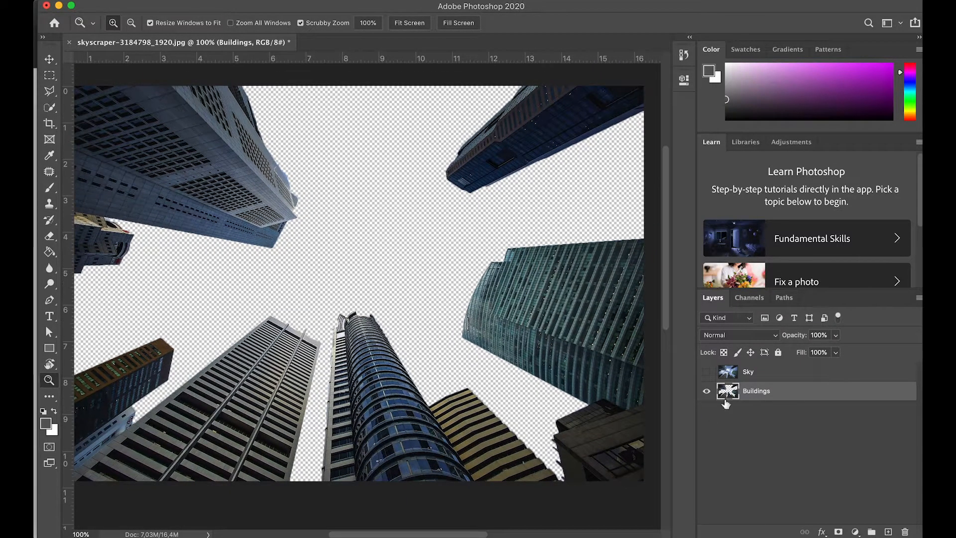
{"action": "left_click", "coordinate": [707, 393]}
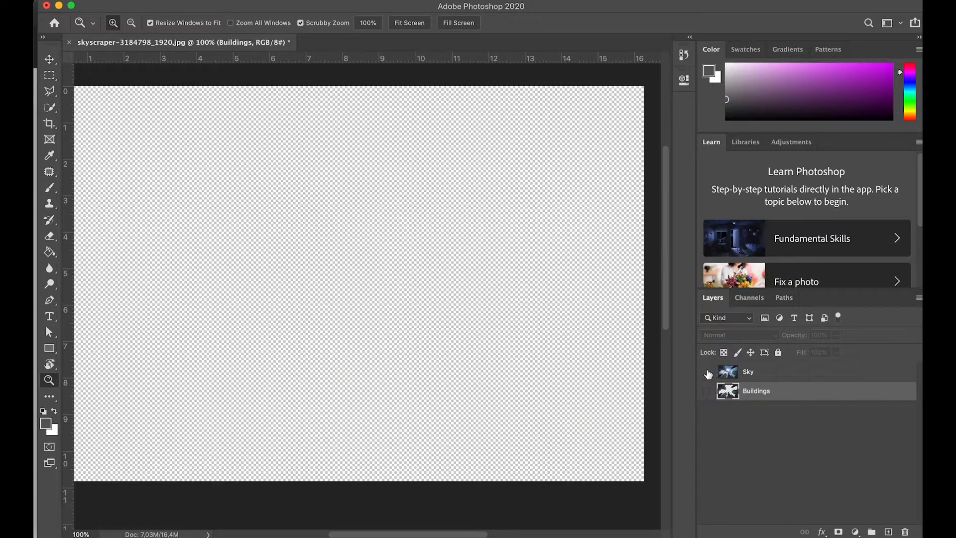
{"action": "left_click", "coordinate": [707, 373]}
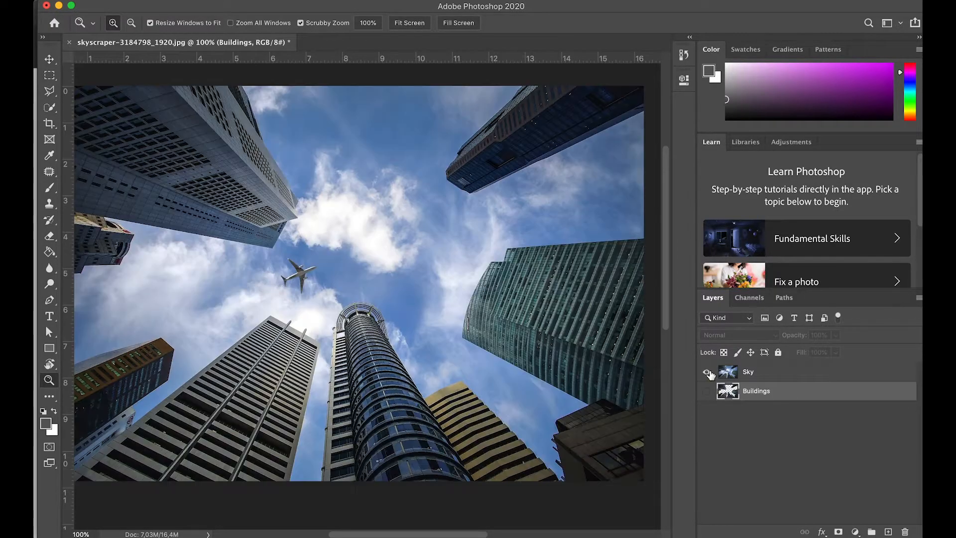
{"action": "left_click", "coordinate": [772, 379]}
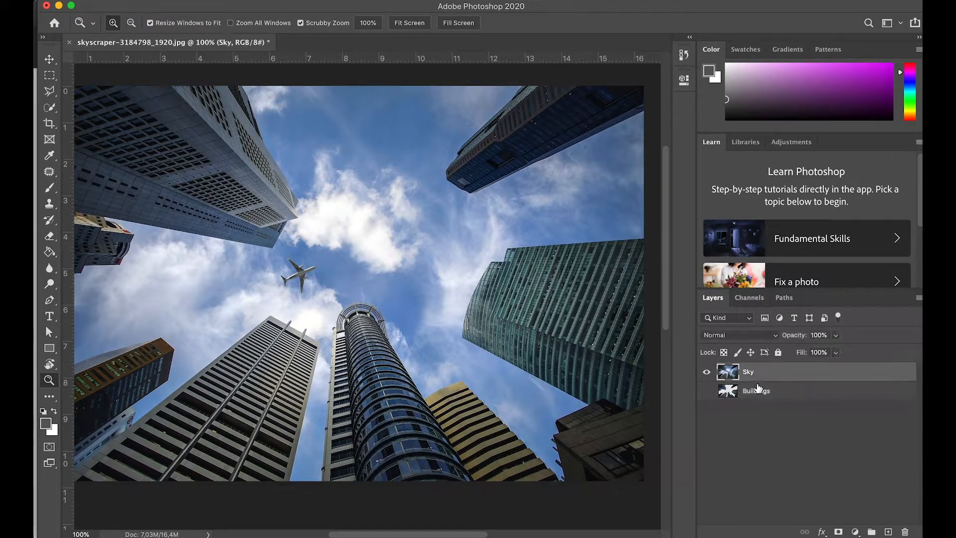
{"action": "left_click_drag", "start_coordinate": [328, 320], "coordinate": [383, 328]}
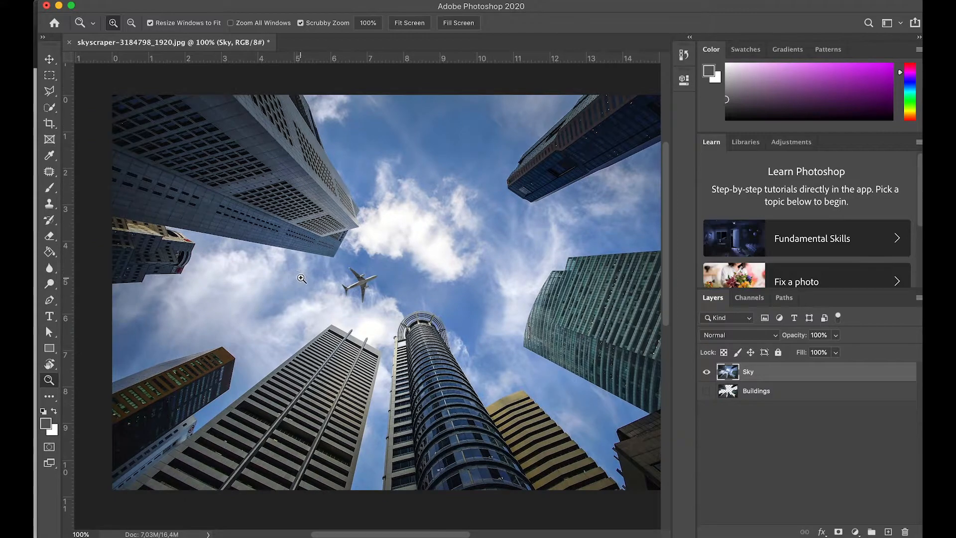
{"action": "scroll", "coordinate": [144, 241], "scroll_direction": "down", "scroll_amount": 1}
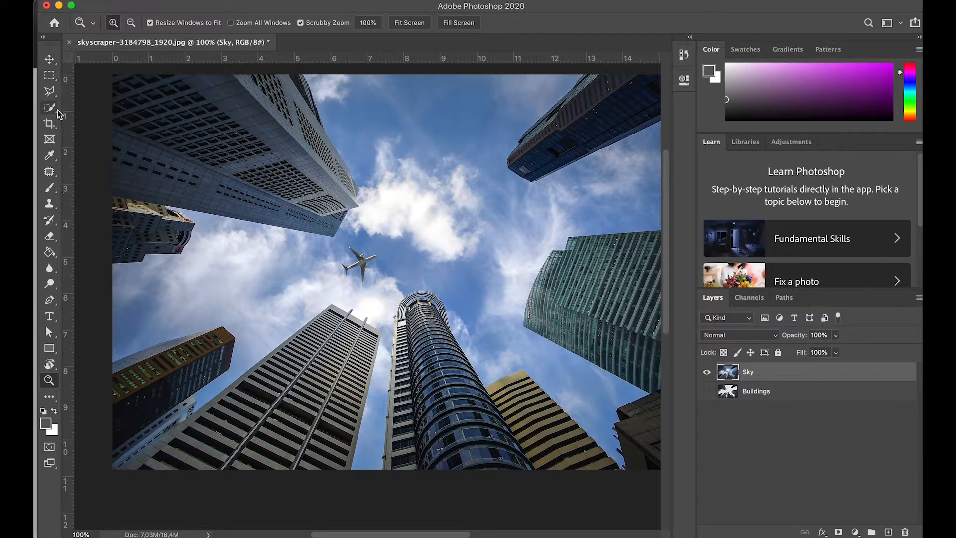
Step: Start a Polygonal Lasso selection at the photo's left edge, following the sky just below the small building and the large upper-left skyscraper
{"action": "left_click_drag", "start_coordinate": [55, 94], "coordinate": [112, 107]}
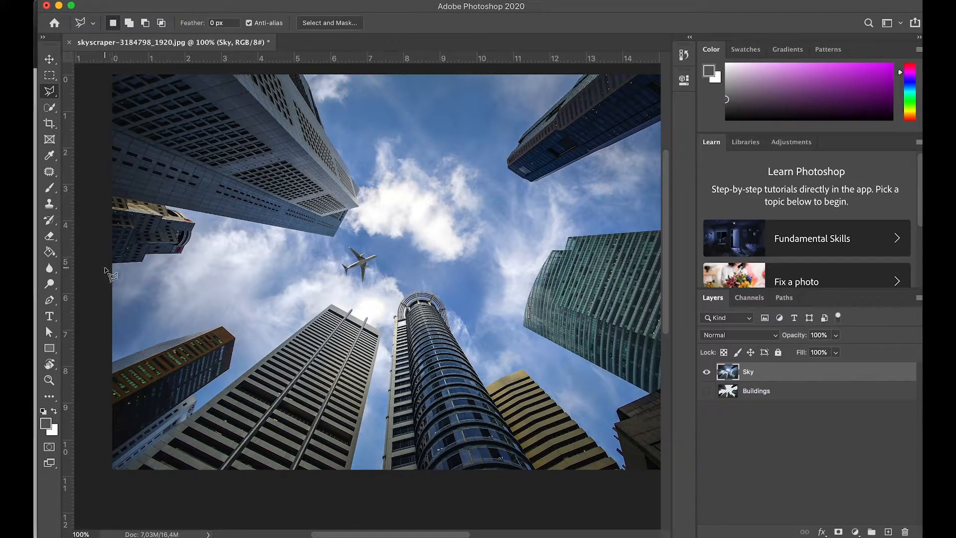
{"action": "left_click", "coordinate": [108, 271]}
{"action": "left_click", "coordinate": [152, 268]}
{"action": "left_click", "coordinate": [156, 261]}
{"action": "left_click", "coordinate": [192, 261]}
{"action": "left_click", "coordinate": [215, 224]}
{"action": "left_click", "coordinate": [326, 244]}
Step: Continue the lasso outline around the upper-left skyscraper's tip and along its right side to above the photo's top edge
{"action": "scroll", "coordinate": [349, 228], "scroll_direction": "down", "scroll_amount": 1}
{"action": "left_click", "coordinate": [350, 196]}
{"action": "left_click", "coordinate": [368, 187]}
{"action": "left_click", "coordinate": [374, 166]}
{"action": "scroll", "coordinate": [370, 174], "scroll_direction": "up", "scroll_amount": 2}
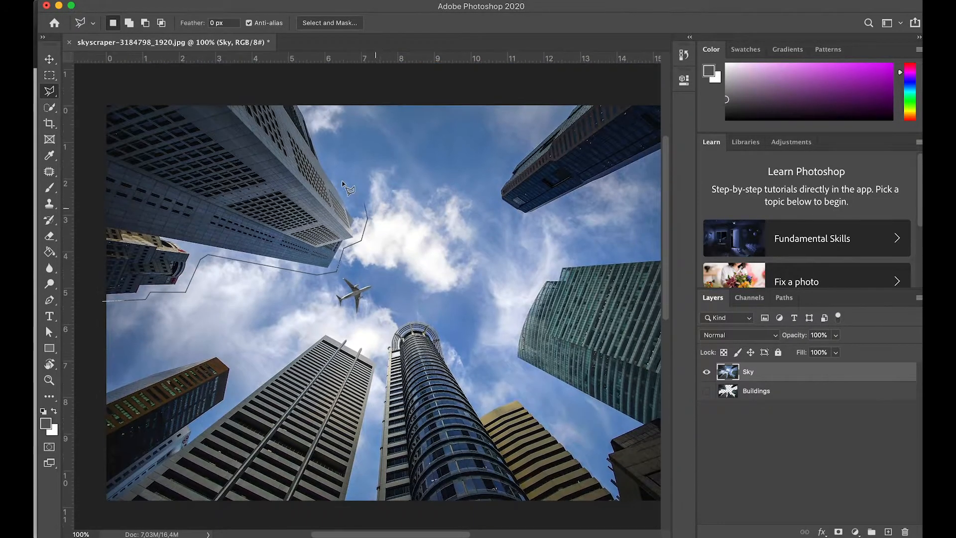
{"action": "left_click", "coordinate": [337, 173]}
{"action": "left_click", "coordinate": [317, 96]}
{"action": "left_click", "coordinate": [305, 78]}
Step: Extend the lasso outline along the photo's top edge and around the upper-right skyscraper to past the photo's right edge
{"action": "left_click", "coordinate": [574, 77]}
{"action": "left_click", "coordinate": [512, 137]}
{"action": "left_click", "coordinate": [495, 159]}
{"action": "left_click", "coordinate": [492, 192]}
{"action": "scroll", "coordinate": [495, 191], "scroll_direction": "down", "scroll_amount": 1}
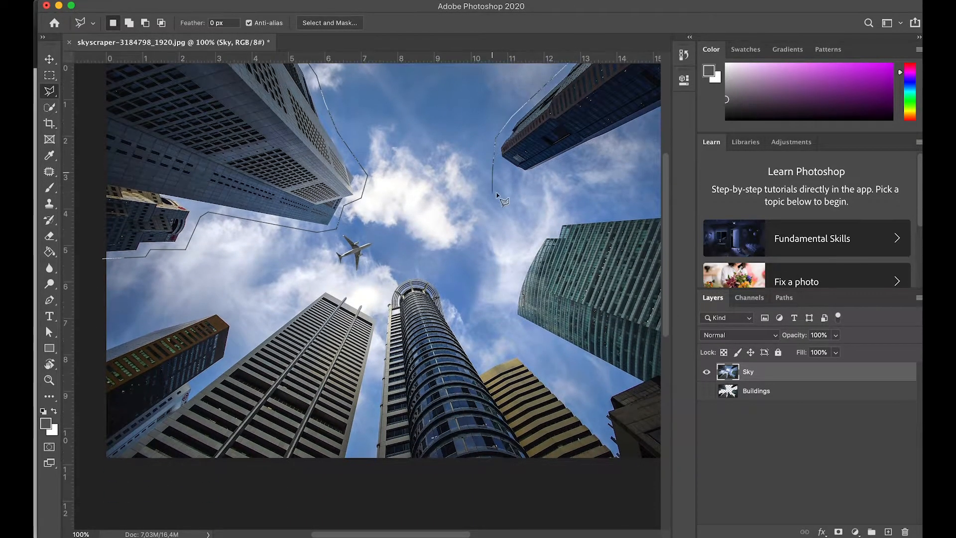
{"action": "left_click", "coordinate": [534, 183]}
{"action": "left_click_drag", "start_coordinate": [538, 181], "coordinate": [281, 239]}
{"action": "left_click", "coordinate": [453, 146]}
Step: Carry the lasso outline down the photo's right edge and around the green glass building, keeping a margin of sky
{"action": "left_click", "coordinate": [452, 269]}
{"action": "left_click", "coordinate": [299, 273]}
{"action": "left_click", "coordinate": [297, 286]}
{"action": "left_click", "coordinate": [280, 294]}
{"action": "left_click", "coordinate": [254, 344]}
{"action": "left_click", "coordinate": [252, 374]}
{"action": "left_click", "coordinate": [373, 437]}
Step: Lead the lasso outline past the dark lower-right building and over the top of the yellow striped building
{"action": "left_click", "coordinate": [343, 454]}
{"action": "left_click", "coordinate": [343, 475]}
{"action": "left_click", "coordinate": [259, 404]}
{"action": "left_click", "coordinate": [225, 420]}
Step: Trace the lasso outline around the top of the round central tower, down into the gap beside the neighbouring tower
{"action": "left_click", "coordinate": [190, 357]}
{"action": "left_click", "coordinate": [181, 331]}
{"action": "left_click_drag", "start_coordinate": [149, 314], "coordinate": [318, 302]}
{"action": "left_click", "coordinate": [329, 316]}
{"action": "left_click", "coordinate": [305, 324]}
{"action": "left_click", "coordinate": [294, 340]}
{"action": "left_click", "coordinate": [295, 376]}
Step: Continue the lasso outline over the top and down the left side of the striped tower left of the round one
{"action": "left_click", "coordinate": [287, 348]}
{"action": "left_click", "coordinate": [261, 333]}
{"action": "left_click", "coordinate": [233, 327]}
{"action": "left_click", "coordinate": [191, 351]}
{"action": "left_click", "coordinate": [151, 394]}
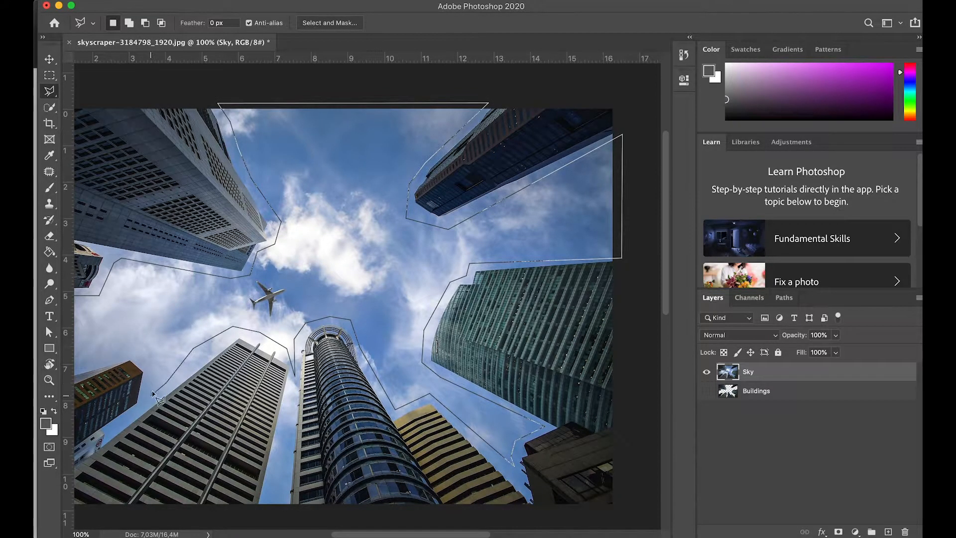
Step: Trace above the lower-left building to the photo's left edge and close the lasso outline into a sky selection
{"action": "left_click", "coordinate": [151, 351]}
{"action": "left_click_drag", "start_coordinate": [124, 349], "coordinate": [297, 352]}
{"action": "left_click", "coordinate": [287, 354]}
{"action": "double_click", "coordinate": [181, 398]}
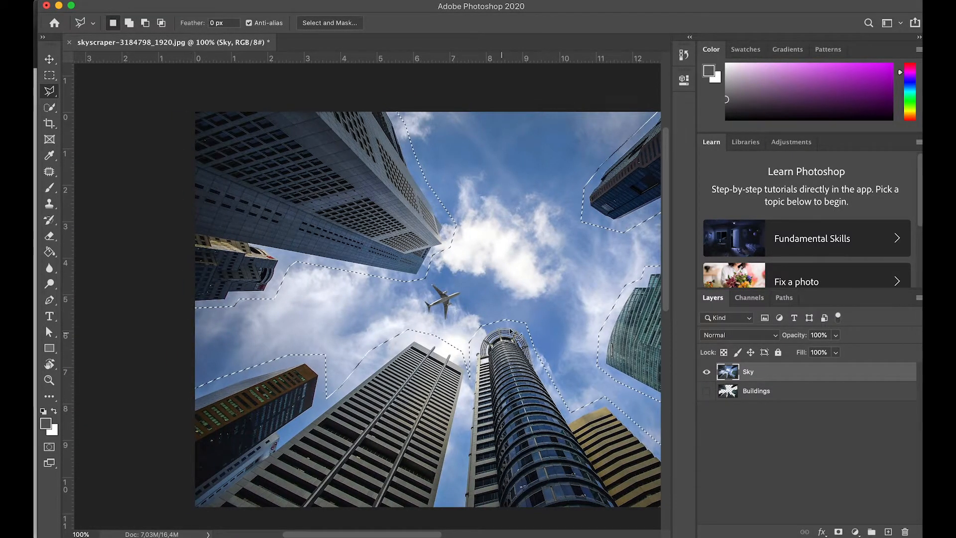
Step: Try a Content-Aware fill of the selected sky on the Sky layer, and undo it
{"action": "left_click_drag", "start_coordinate": [520, 313], "coordinate": [378, 336]}
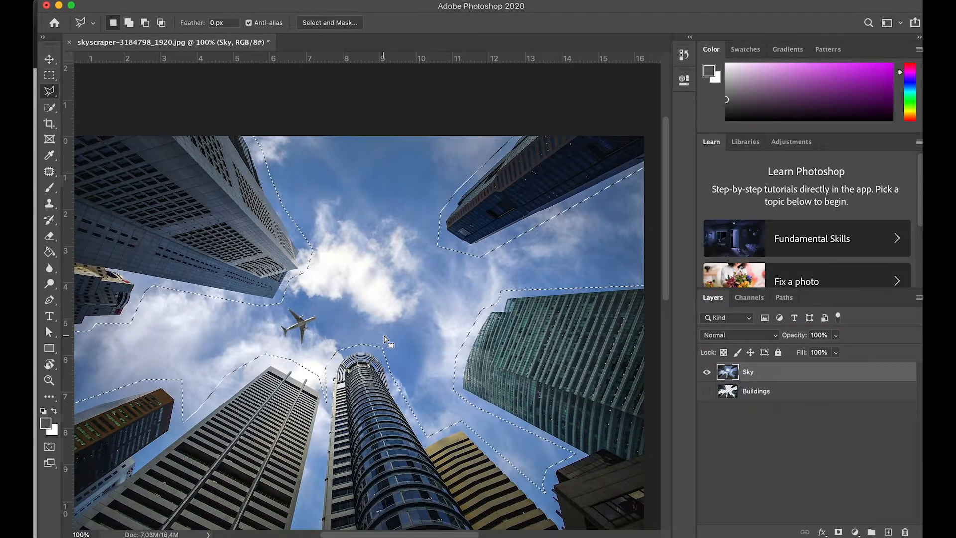
{"action": "scroll", "coordinate": [408, 336], "scroll_direction": "left", "scroll_amount": 2}
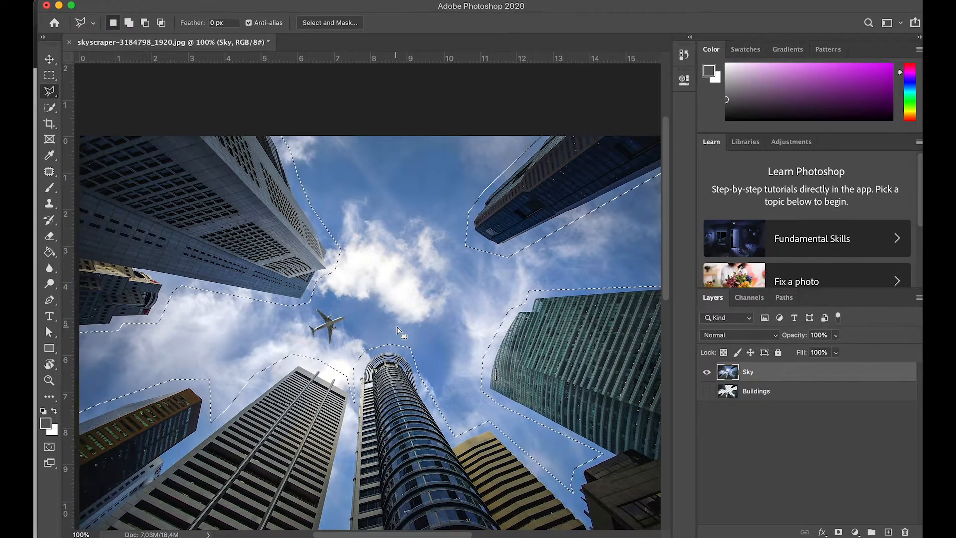
{"action": "left_click", "coordinate": [329, 1]}
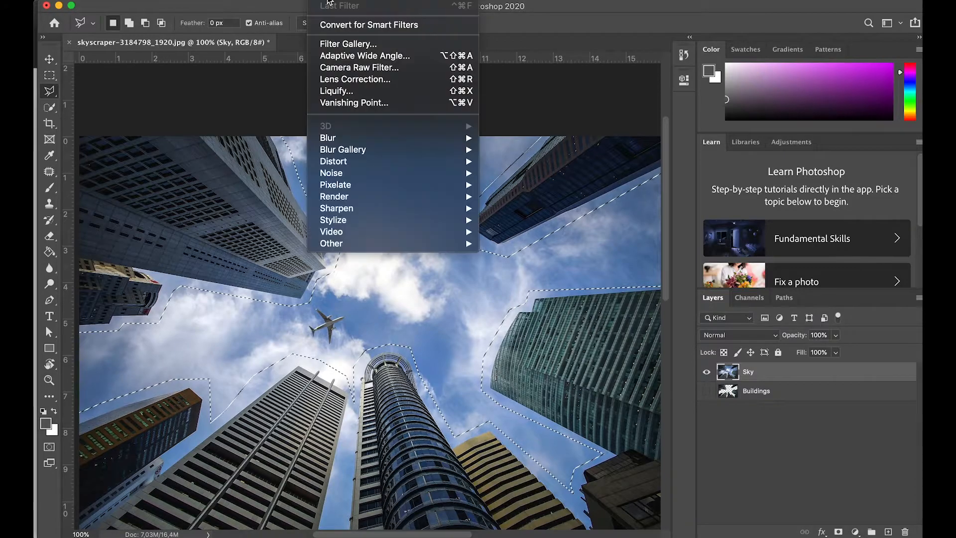
{"action": "mouse_move", "coordinate": [155, 1]}
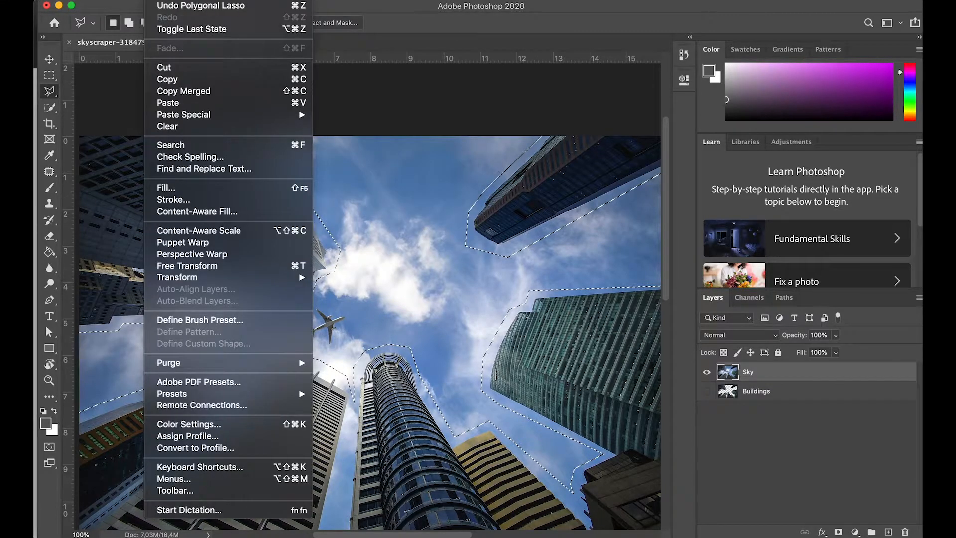
{"action": "left_click", "coordinate": [167, 187]}
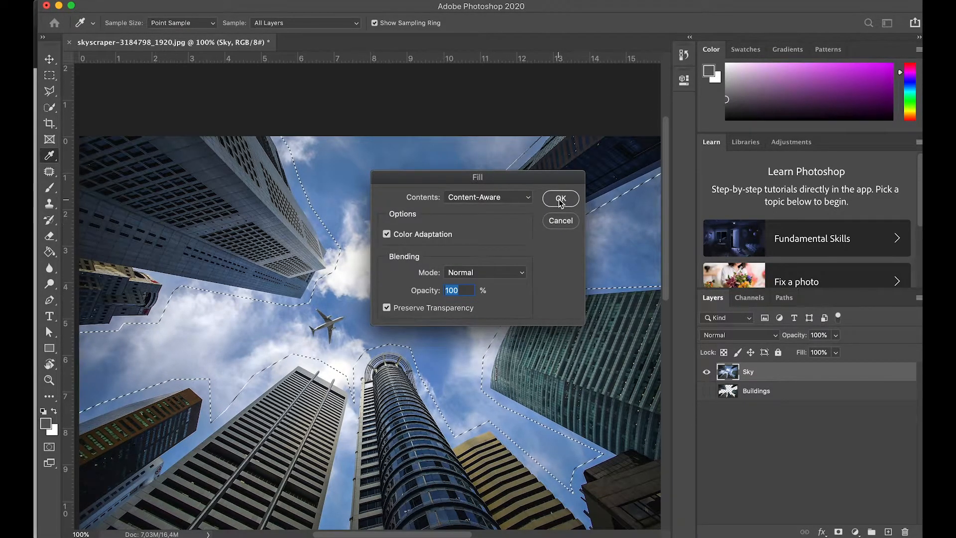
{"action": "key", "text": "Return"}
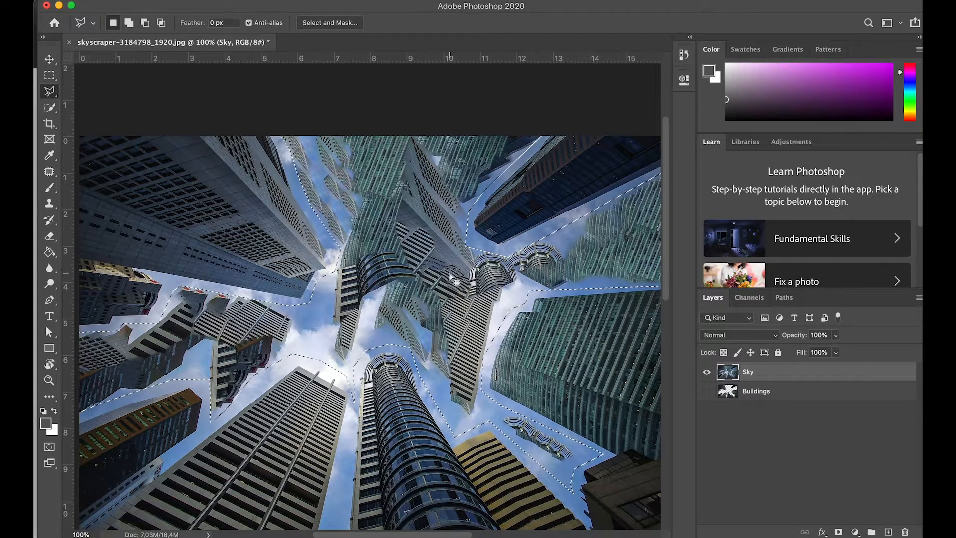
{"action": "key", "text": "super+z"}
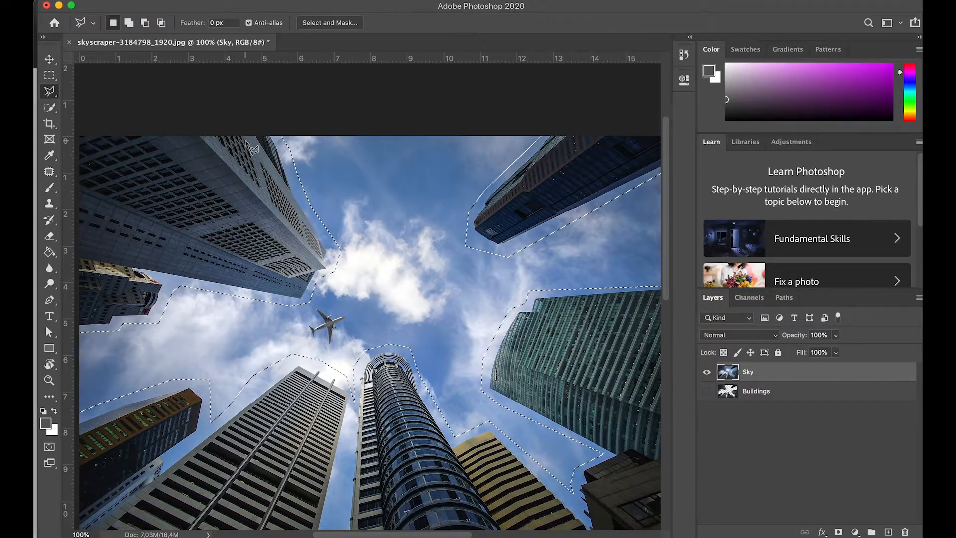
Step: Switch to the Lasso tool and invert the selection so it covers the buildings instead of the sky
{"action": "scroll", "coordinate": [339, 192], "scroll_direction": "down", "scroll_amount": 2}
{"action": "key", "text": "w"}
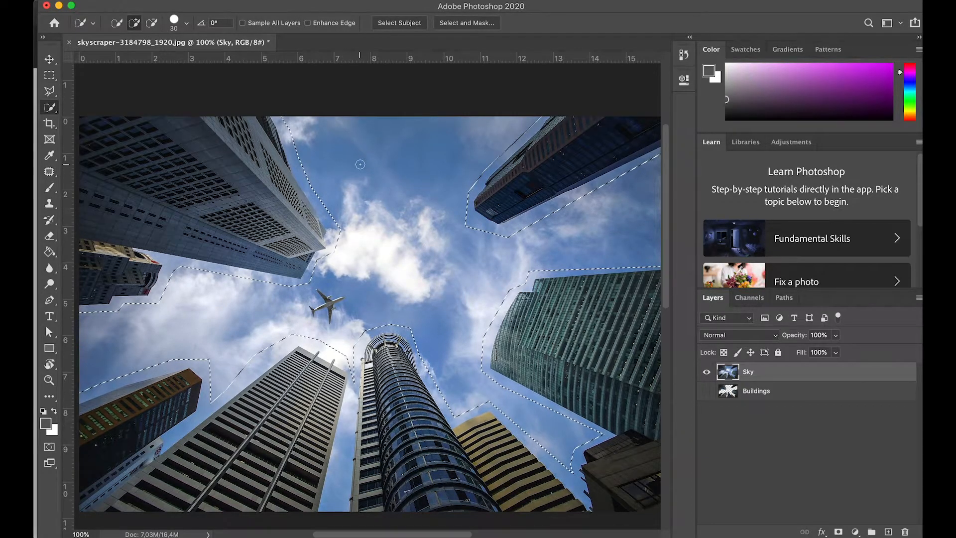
{"action": "left_click", "coordinate": [49, 75]}
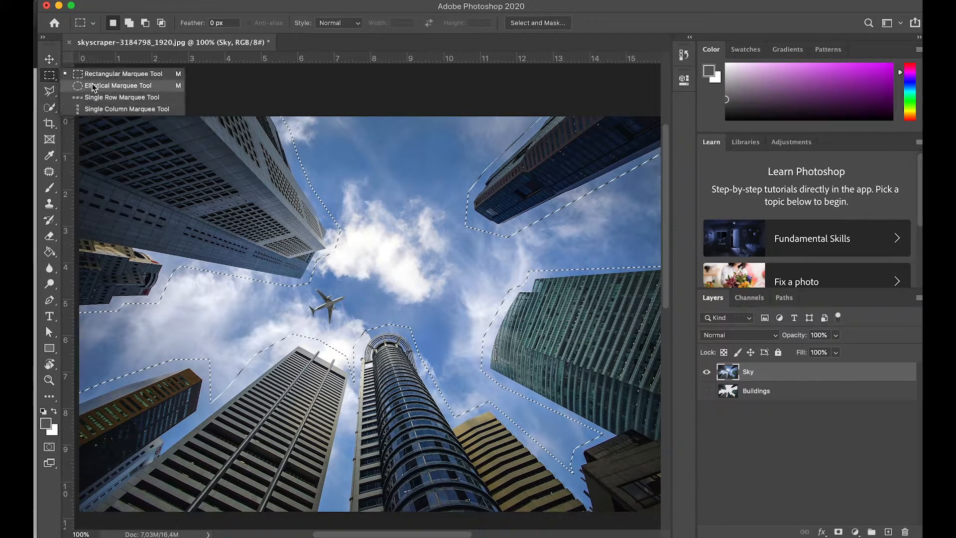
{"action": "left_click", "coordinate": [49, 91]}
{"action": "left_click", "coordinate": [100, 91]}
{"action": "right_click", "coordinate": [393, 158]}
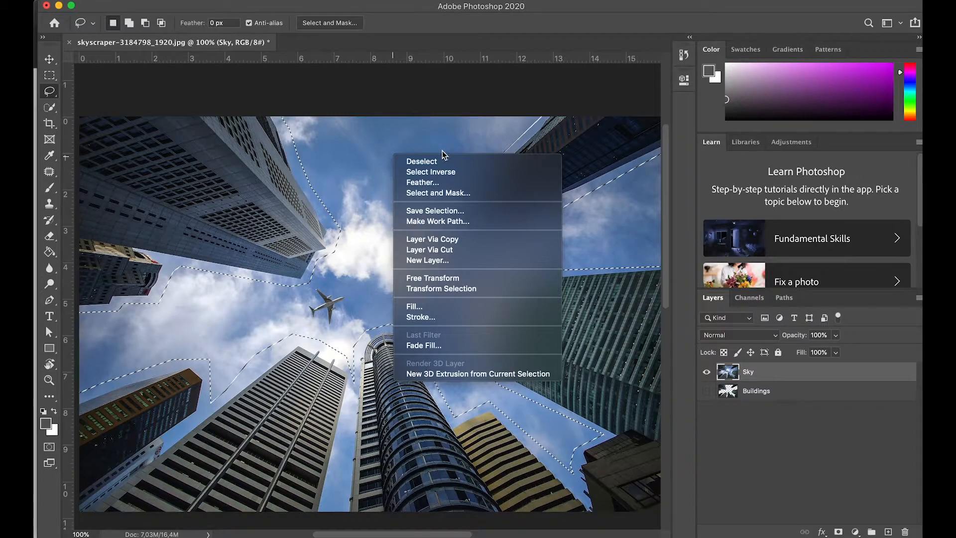
{"action": "left_click", "coordinate": [440, 174]}
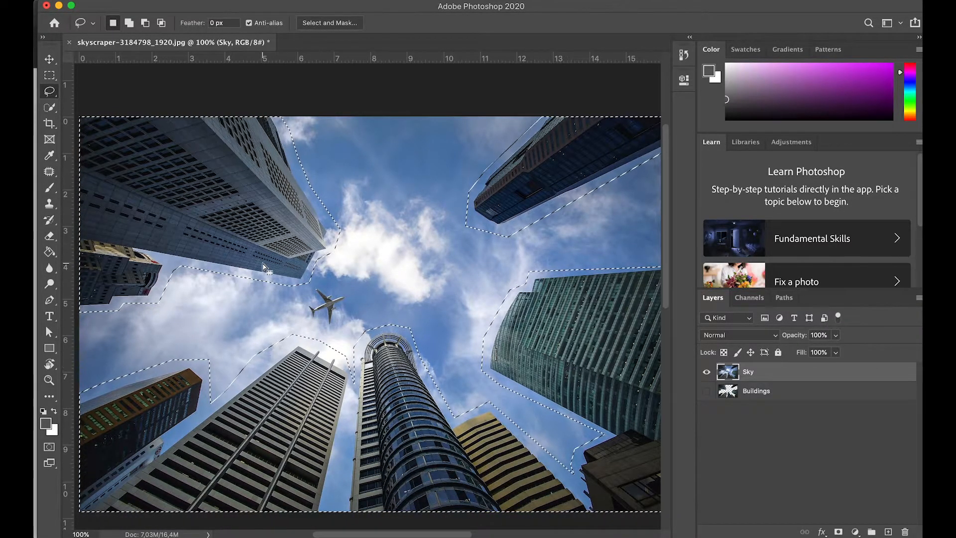
Step: Fill the selected buildings on the Sky layer with Content-Aware contents in Normal mode at 100% opacity, and clear the selection
{"action": "scroll", "coordinate": [201, 84], "scroll_direction": "left", "scroll_amount": 3}
{"action": "scroll", "coordinate": [201, 83], "scroll_direction": "down", "scroll_amount": 1}
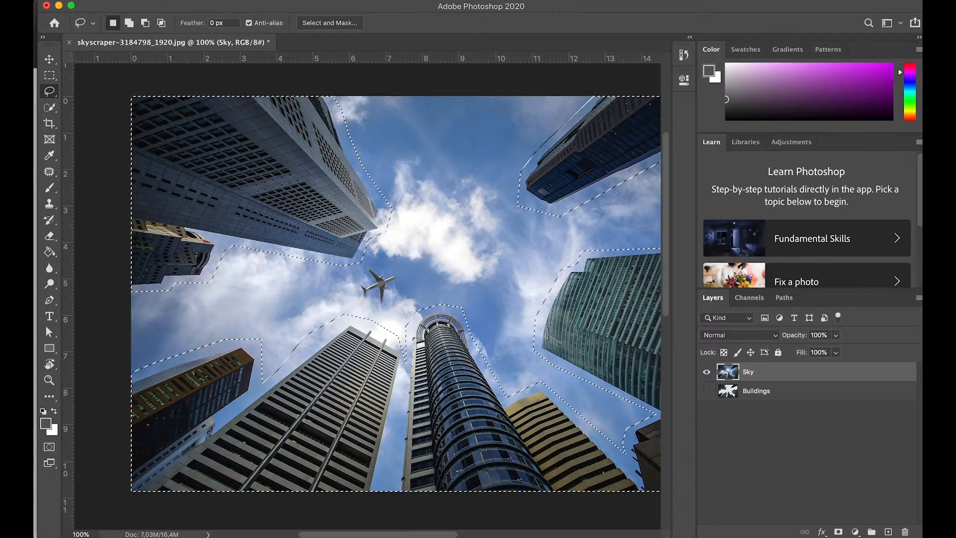
{"action": "left_click", "coordinate": [155, 1]}
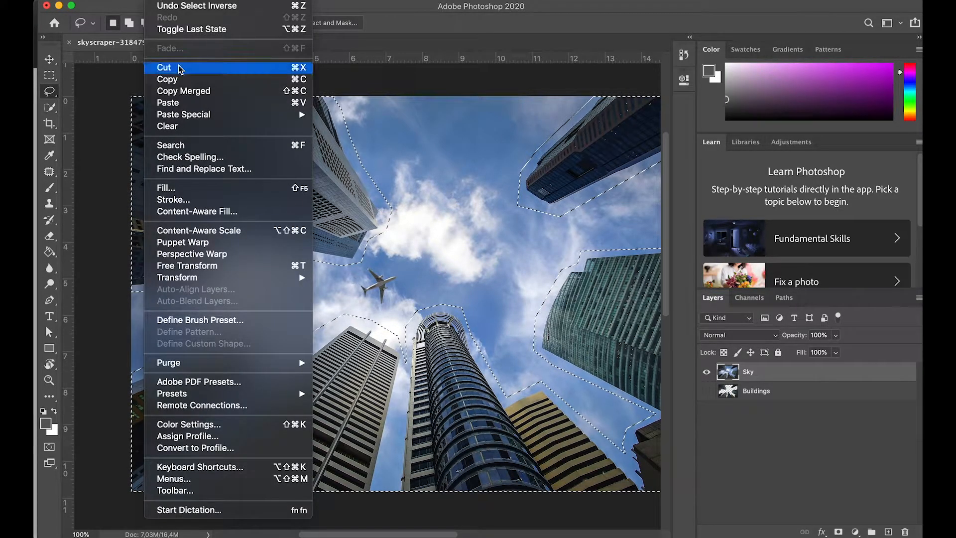
{"action": "left_click", "coordinate": [201, 192]}
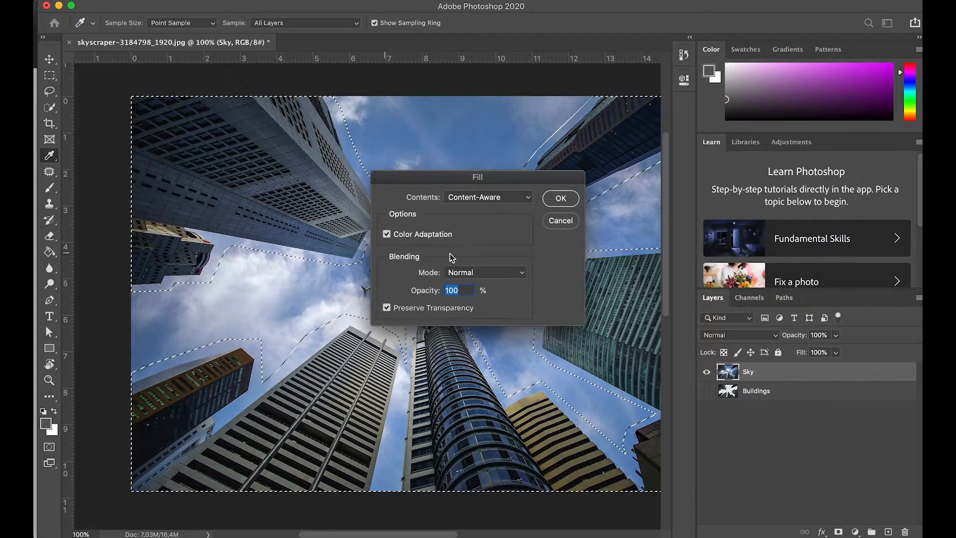
{"action": "left_click", "coordinate": [560, 198]}
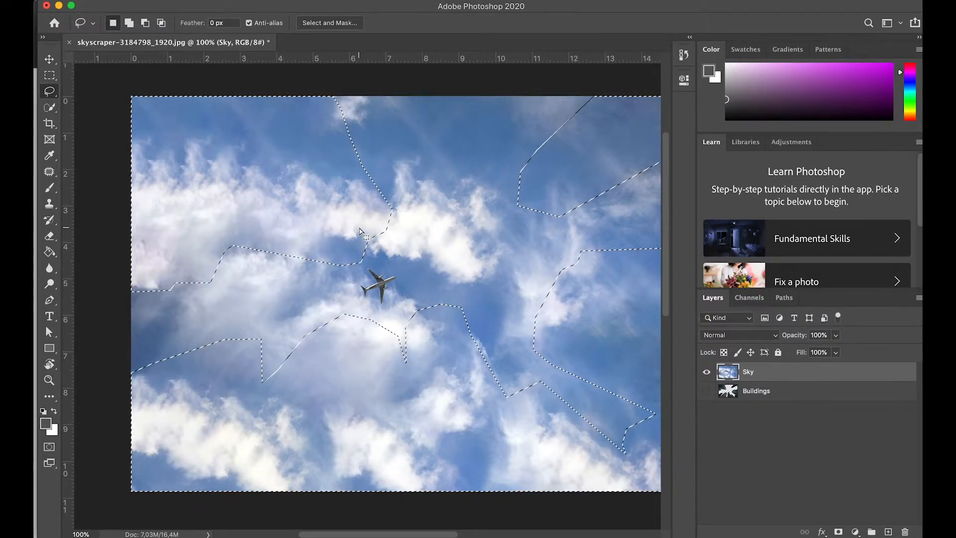
{"action": "key", "text": "w"}
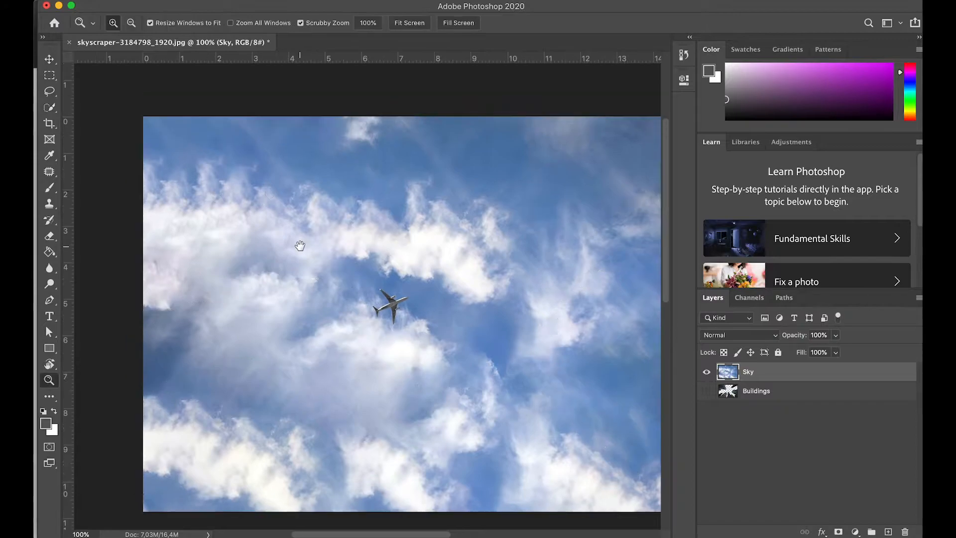
Step: Start a Pen tool path at the plane's tail and trace the lower edge of the fuselage to the lower wing
{"action": "left_click_drag", "start_coordinate": [300, 246], "coordinate": [299, 242]}
{"action": "left_click_drag", "start_coordinate": [413, 303], "coordinate": [368, 282]}
{"action": "left_click", "coordinate": [356, 286]}
{"action": "left_click", "coordinate": [357, 286]}
{"action": "left_click", "coordinate": [355, 294]}
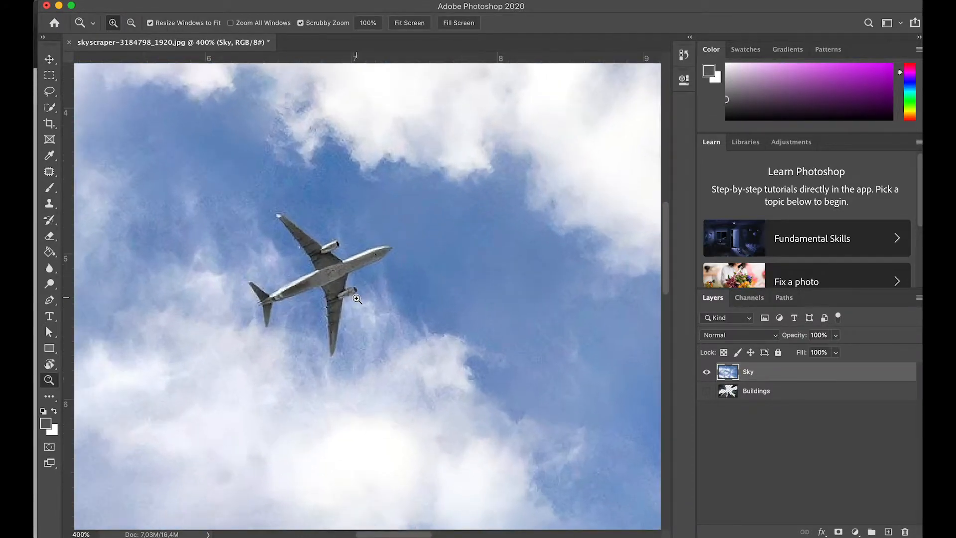
{"action": "left_click", "coordinate": [353, 304]}
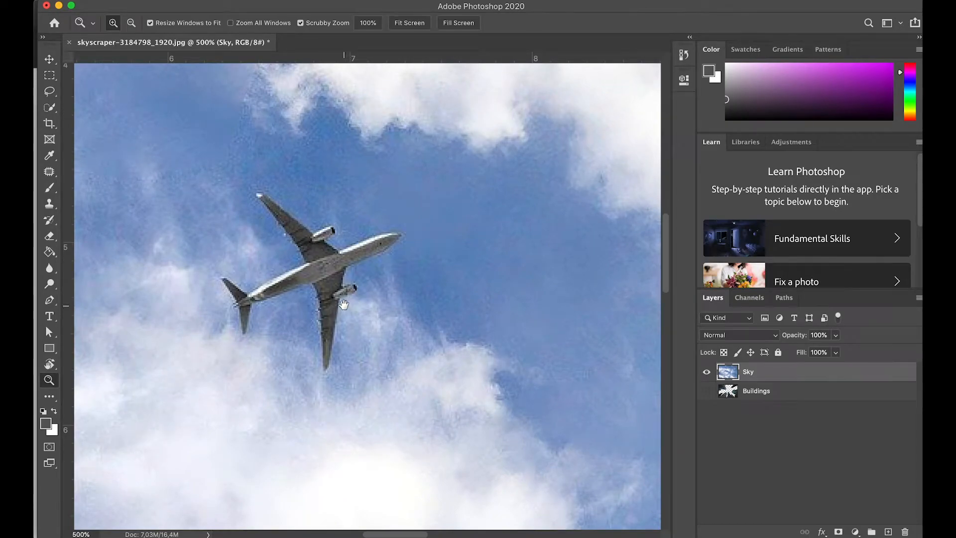
{"action": "left_click_drag", "start_coordinate": [343, 305], "coordinate": [368, 289]}
{"action": "left_click", "coordinate": [369, 279]}
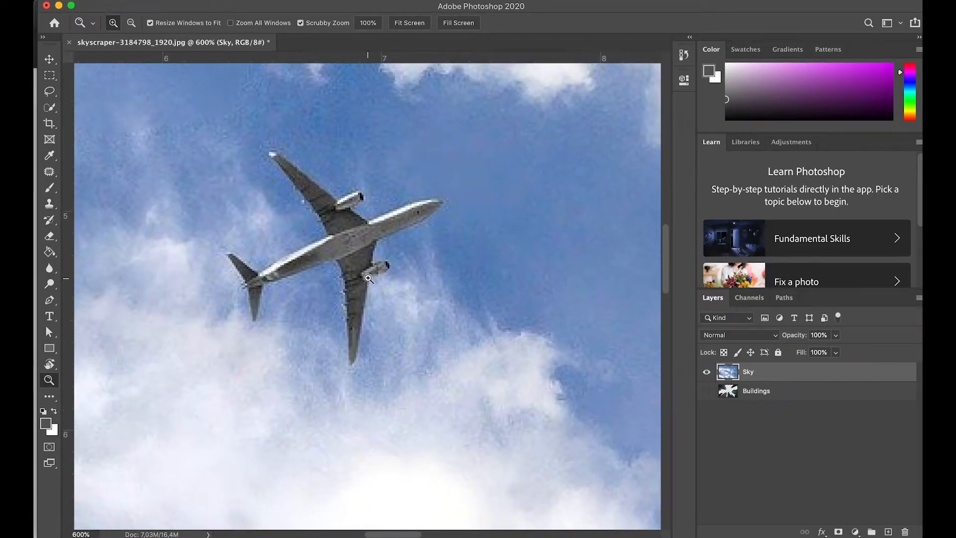
{"action": "key", "text": "p"}
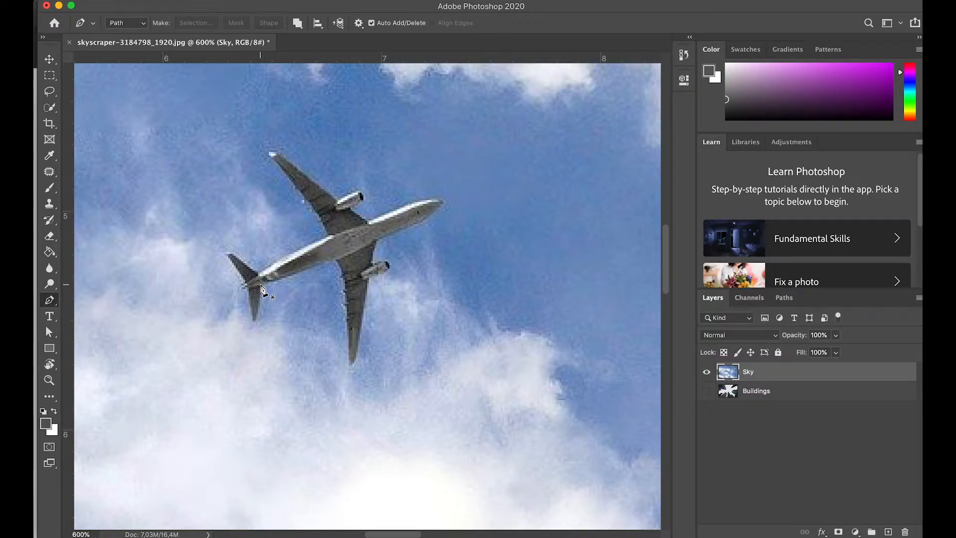
{"action": "left_click", "coordinate": [261, 283]}
{"action": "left_click", "coordinate": [313, 267]}
{"action": "left_click", "coordinate": [336, 257]}
Step: Continue the path down to the lower wing's tip, back up its other edge and around its engine
{"action": "left_click", "coordinate": [341, 264]}
{"action": "left_click", "coordinate": [345, 278]}
{"action": "left_click", "coordinate": [348, 317]}
{"action": "left_click", "coordinate": [349, 359]}
{"action": "left_click", "coordinate": [348, 367]}
{"action": "left_click", "coordinate": [356, 359]}
{"action": "left_click", "coordinate": [369, 277]}
{"action": "left_click", "coordinate": [379, 274]}
{"action": "left_click", "coordinate": [388, 264]}
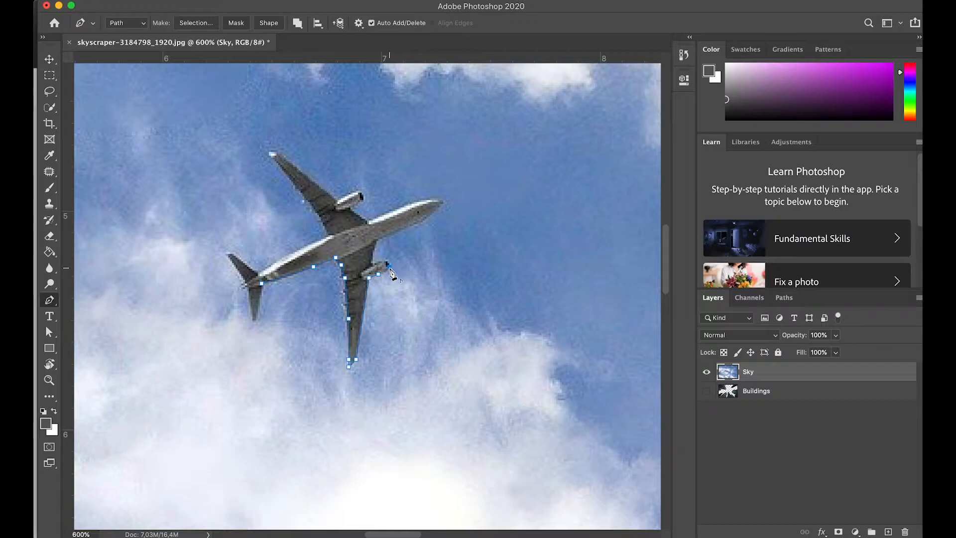
Step: Trace the path around the plane's nose and back along the fuselage to the upper wing
{"action": "left_click_drag", "start_coordinate": [438, 231], "coordinate": [397, 272]}
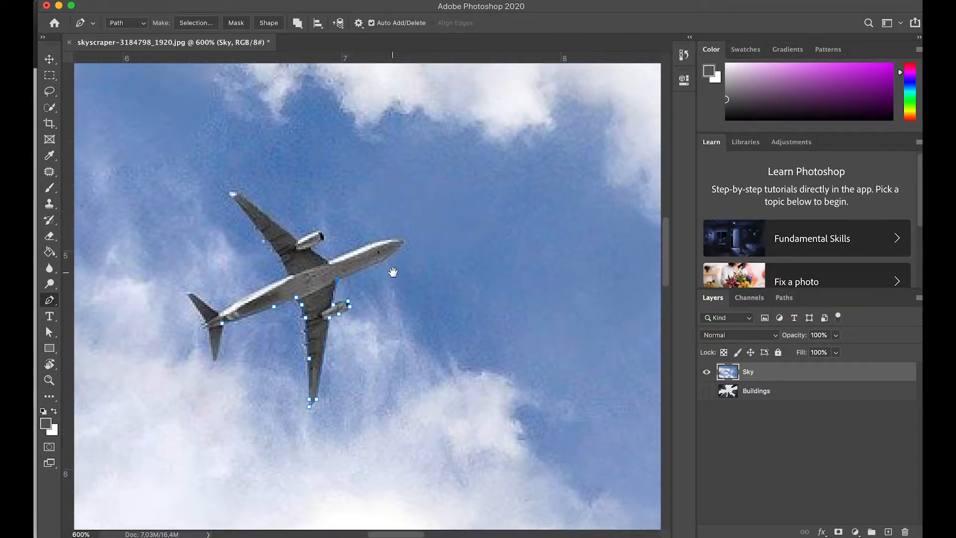
{"action": "left_click", "coordinate": [378, 262]}
{"action": "left_click", "coordinate": [402, 242]}
{"action": "left_click", "coordinate": [378, 241]}
{"action": "left_click", "coordinate": [327, 262]}
Step: Trace the path around the upper wing's engine and wing tip and back to the fuselage
{"action": "left_click", "coordinate": [310, 248]}
{"action": "left_click", "coordinate": [323, 239]}
{"action": "left_click", "coordinate": [317, 231]}
{"action": "left_click", "coordinate": [298, 240]}
{"action": "left_click_drag", "start_coordinate": [297, 233], "coordinate": [347, 274]}
{"action": "left_click", "coordinate": [286, 233]}
{"action": "left_click", "coordinate": [279, 232]}
{"action": "left_click", "coordinate": [283, 237]}
{"action": "left_click", "coordinate": [330, 294]}
{"action": "left_click", "coordinate": [337, 315]}
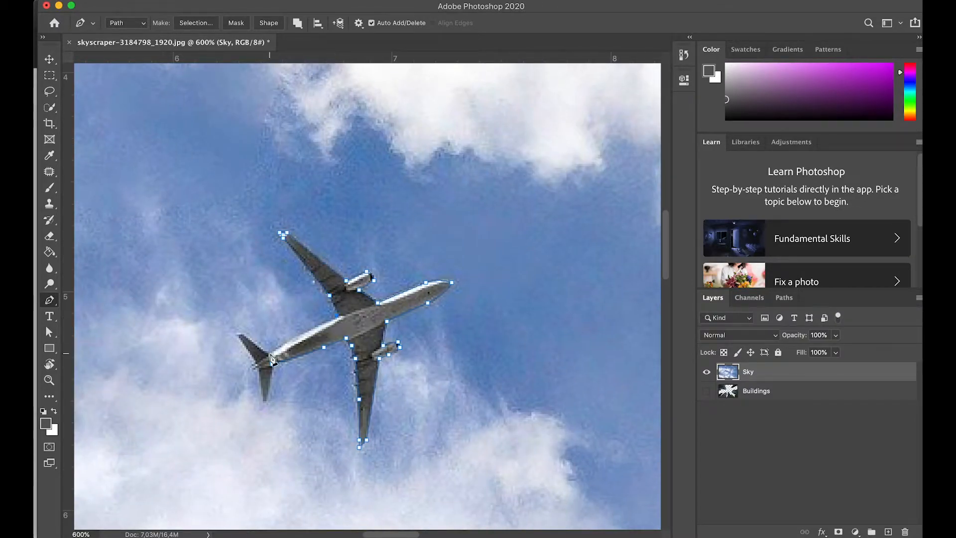
Step: Trace along the rear fuselage and around both tail fins to complete the plane's path
{"action": "left_click", "coordinate": [270, 354]}
{"action": "left_click", "coordinate": [257, 345]}
{"action": "left_click", "coordinate": [244, 334]}
{"action": "left_click", "coordinate": [236, 334]}
{"action": "left_click", "coordinate": [251, 368]}
{"action": "left_click", "coordinate": [259, 368]}
{"action": "left_click", "coordinate": [265, 406]}
Step: Convert the plane's path into a new anti-aliased selection with a feather radius of 0 pixels
{"action": "key", "text": "super+minus"}
{"action": "key", "text": "super+minus"}
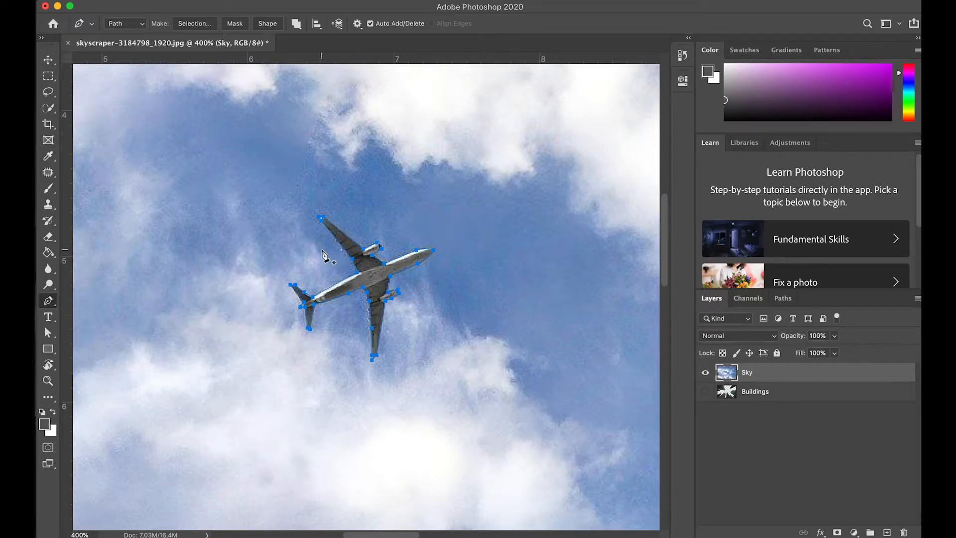
{"action": "right_click", "coordinate": [376, 282]}
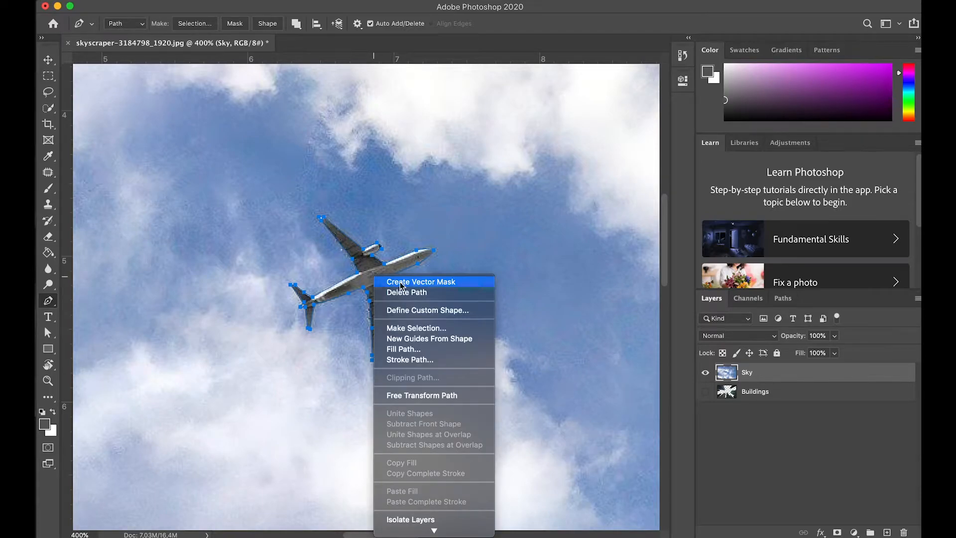
{"action": "left_click", "coordinate": [416, 328]}
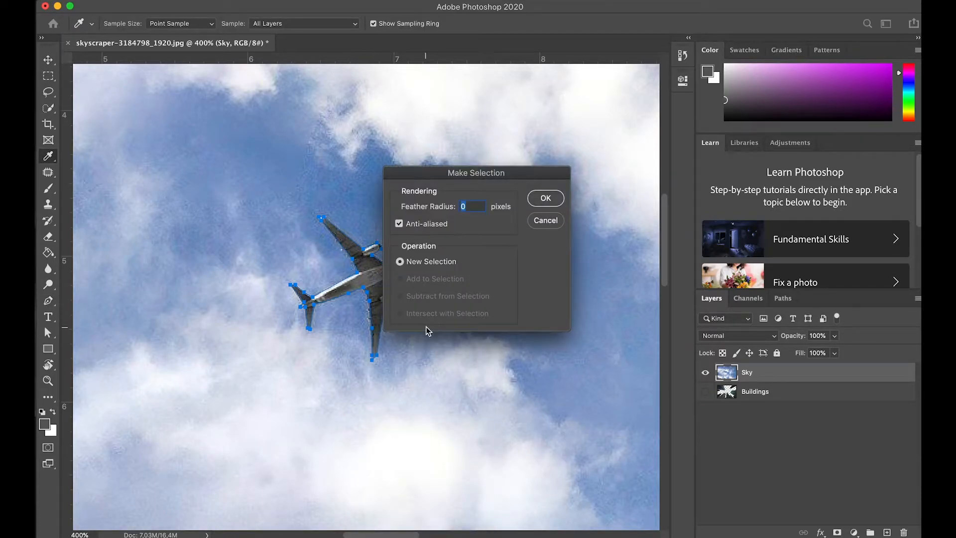
{"action": "left_click", "coordinate": [546, 198]}
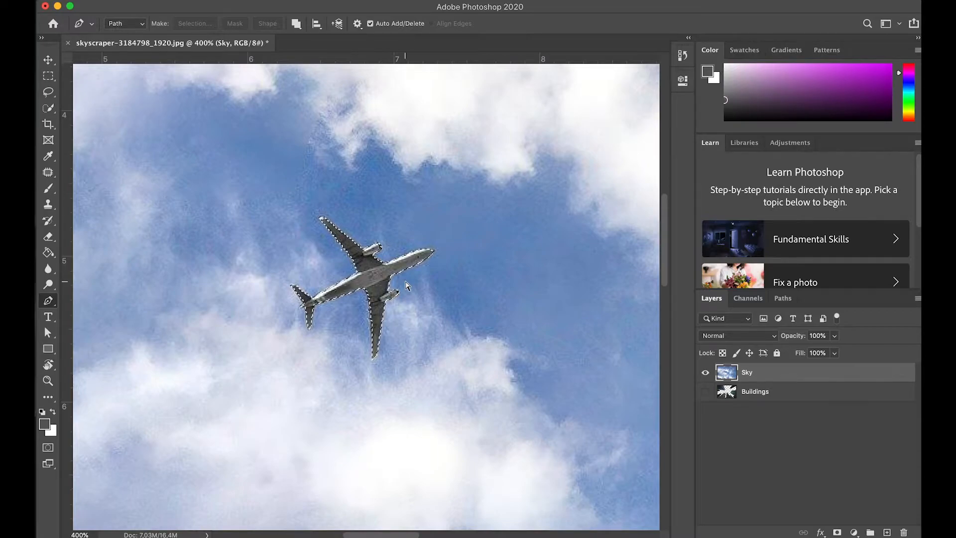
Step: Copy the selected plane onto its own layer and name that layer Plane
{"action": "key", "text": "super+j"}
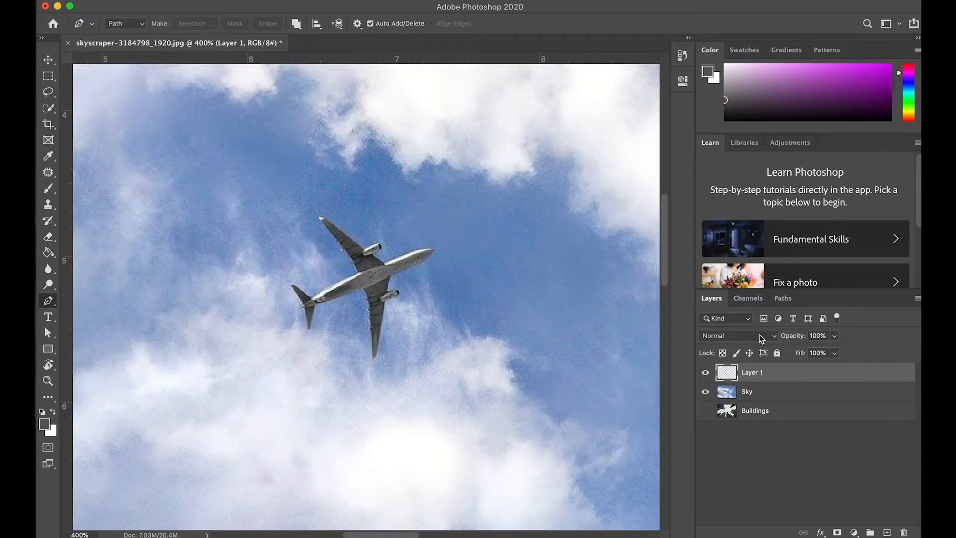
{"action": "double_click", "coordinate": [750, 373]}
{"action": "key", "text": "Return"}
Step: Try moving the plane cut-out away from its original spot with the Move tool, and undo the move
{"action": "key", "text": "v"}
{"action": "left_click_drag", "start_coordinate": [379, 289], "coordinate": [445, 258]}
{"action": "key", "text": "super+z"}
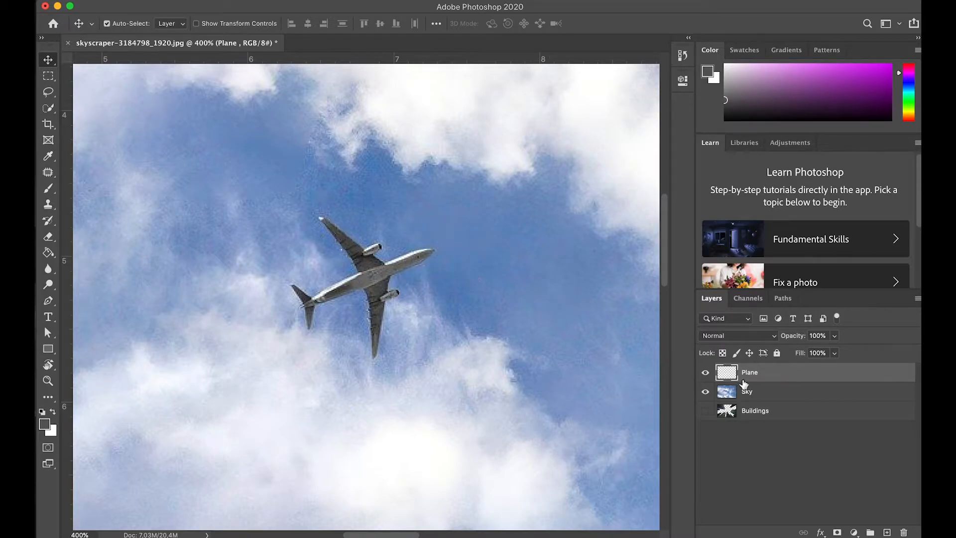
Step: Hide the Plane layer and select the Sky layer
{"action": "left_click", "coordinate": [706, 373]}
{"action": "left_click", "coordinate": [761, 396]}
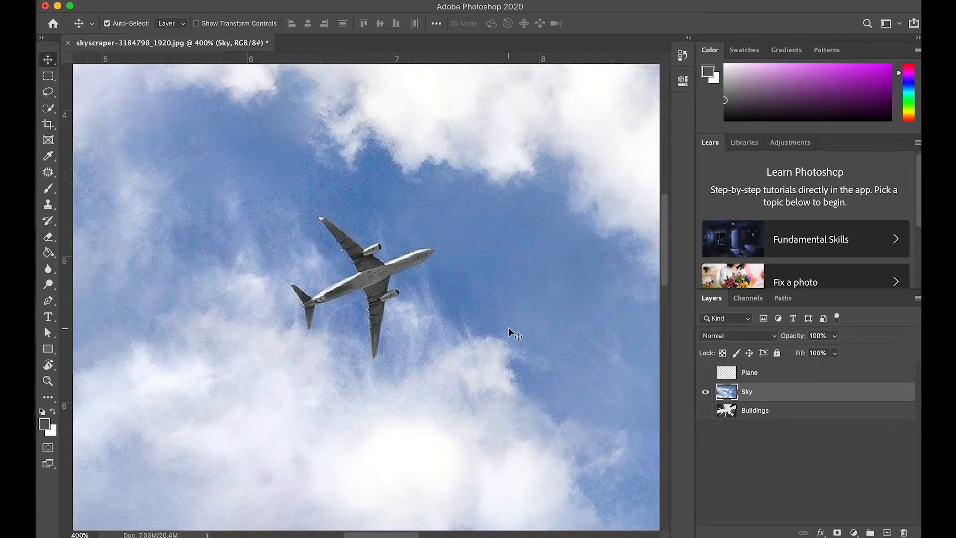
Step: Paint out the plane on the Sky layer with cloned clouds, using the Clone Stamp tool at brush size 50
{"action": "key", "text": "s"}
{"action": "key", "text": "bracketleft"}
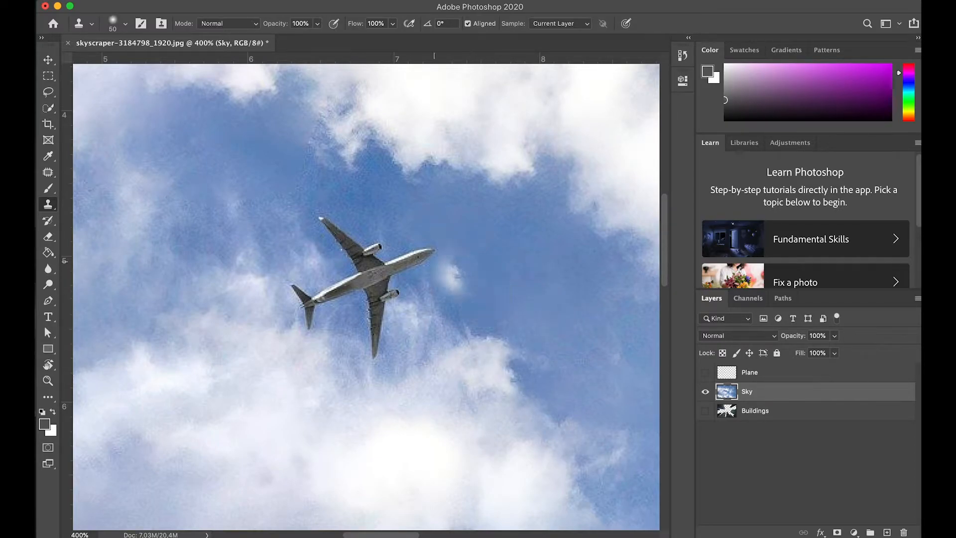
{"action": "mouse_move", "coordinate": [427, 249]}
{"action": "left_mouse_down"}
{"action": "mouse_move", "coordinate": [398, 283]}
{"action": "mouse_move", "coordinate": [397, 311]}
{"action": "mouse_move", "coordinate": [384, 313]}
{"action": "mouse_move", "coordinate": [385, 337]}
{"action": "mouse_move", "coordinate": [370, 345]}
{"action": "mouse_move", "coordinate": [381, 352]}
{"action": "mouse_move", "coordinate": [340, 367]}
{"action": "mouse_move", "coordinate": [321, 358]}
{"action": "mouse_move", "coordinate": [330, 309]}
{"action": "mouse_move", "coordinate": [289, 307]}
{"action": "mouse_move", "coordinate": [304, 307]}
{"action": "mouse_move", "coordinate": [299, 331]}
{"action": "mouse_move", "coordinate": [336, 298]}
{"action": "mouse_move", "coordinate": [357, 303]}
{"action": "mouse_move", "coordinate": [367, 276]}
{"action": "mouse_move", "coordinate": [324, 264]}
{"action": "mouse_move", "coordinate": [295, 308]}
{"action": "mouse_move", "coordinate": [306, 264]}
{"action": "mouse_move", "coordinate": [333, 235]}
{"action": "mouse_move", "coordinate": [390, 274]}
{"action": "mouse_move", "coordinate": [383, 387]}
{"action": "mouse_move", "coordinate": [354, 392]}
{"action": "mouse_move", "coordinate": [418, 369]}
{"action": "left_mouse_up"}
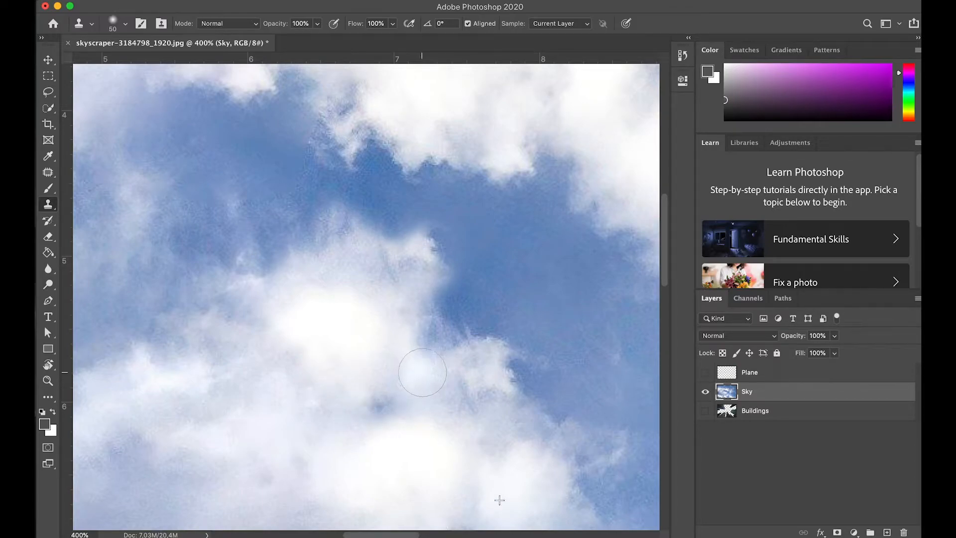
Step: Show the Plane and Buildings layers again and move the Sky layer below Buildings in the layer order
{"action": "key", "text": "z"}
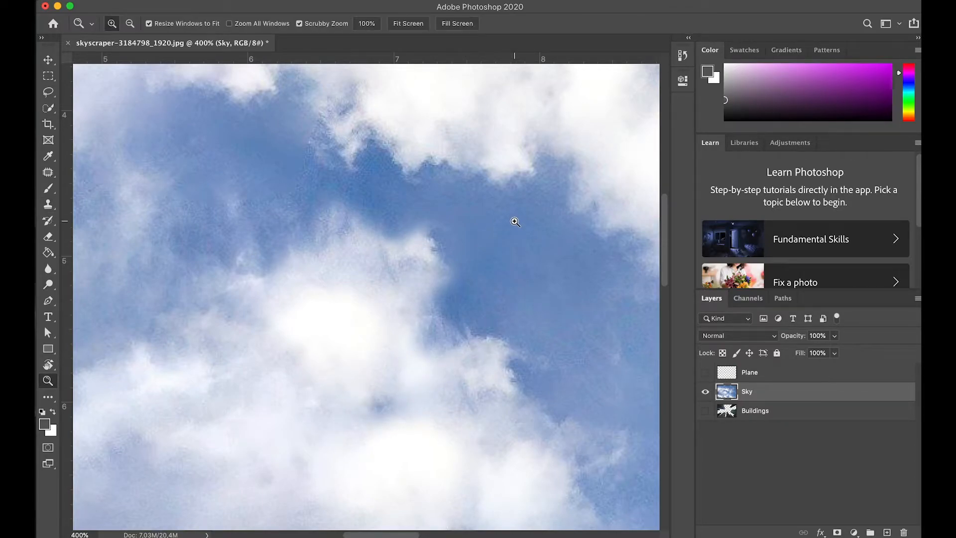
{"action": "key", "text": "alt"}
{"action": "left_click", "coordinate": [705, 372]}
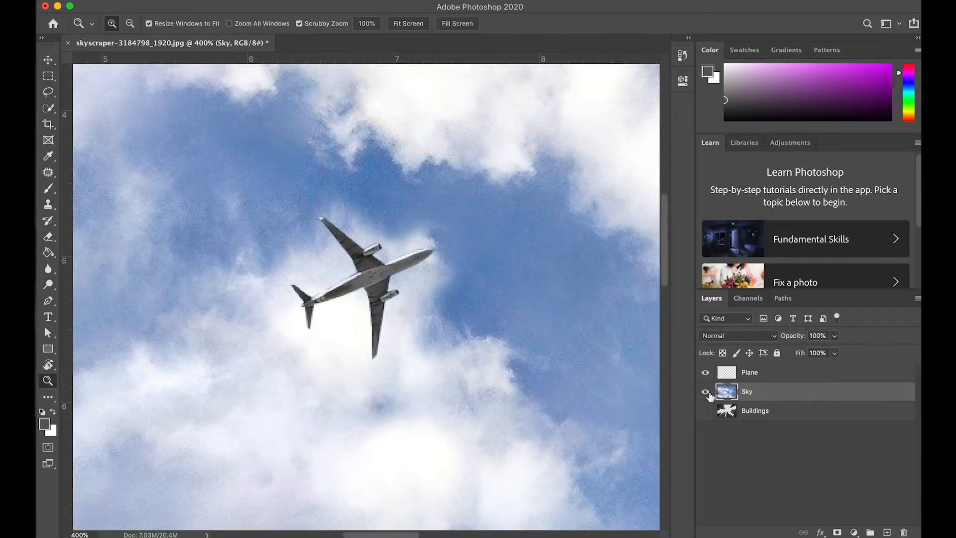
{"action": "left_click", "coordinate": [365, 298], "text": "alt"}
{"action": "left_click", "coordinate": [365, 297], "text": "alt"}
{"action": "left_click", "coordinate": [364, 297], "text": "alt"}
{"action": "left_click", "coordinate": [365, 297], "text": "alt"}
{"action": "left_click", "coordinate": [365, 297], "text": "alt"}
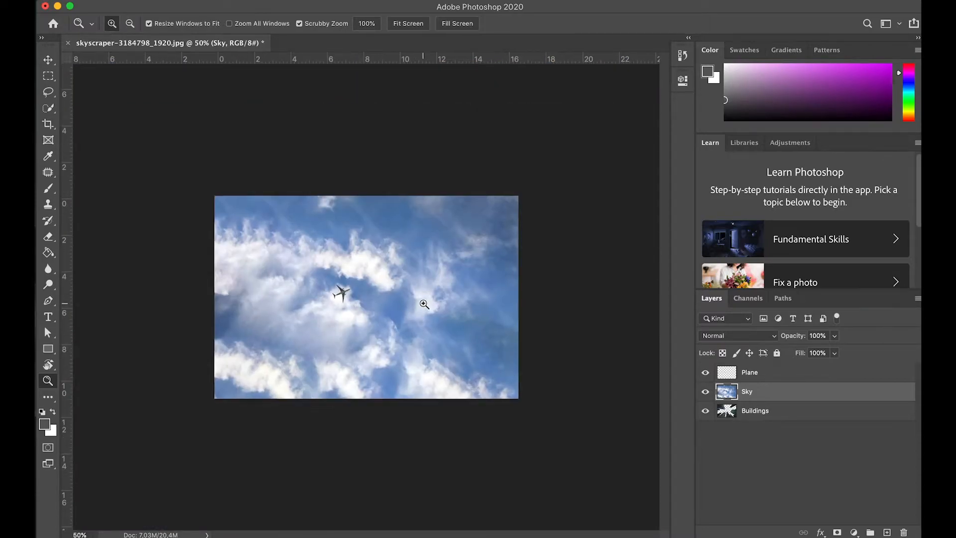
{"action": "left_click", "coordinate": [424, 305]}
{"action": "left_click", "coordinate": [774, 411]}
{"action": "left_click_drag", "start_coordinate": [765, 394], "coordinate": [764, 423]}
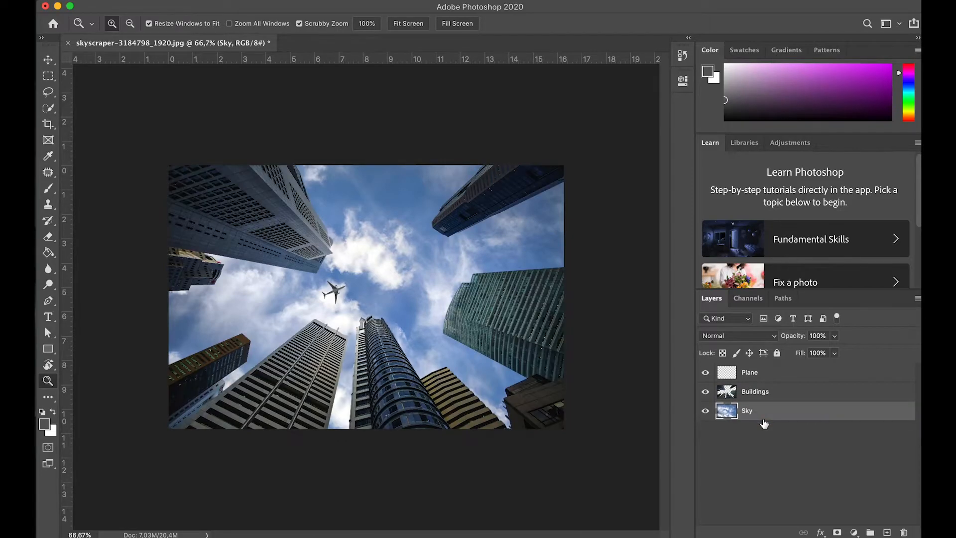
Step: Check the separation by hiding the Sky, Buildings and Plane layers in turn and showing them again
{"action": "left_click", "coordinate": [706, 411]}
{"action": "left_click", "coordinate": [705, 392]}
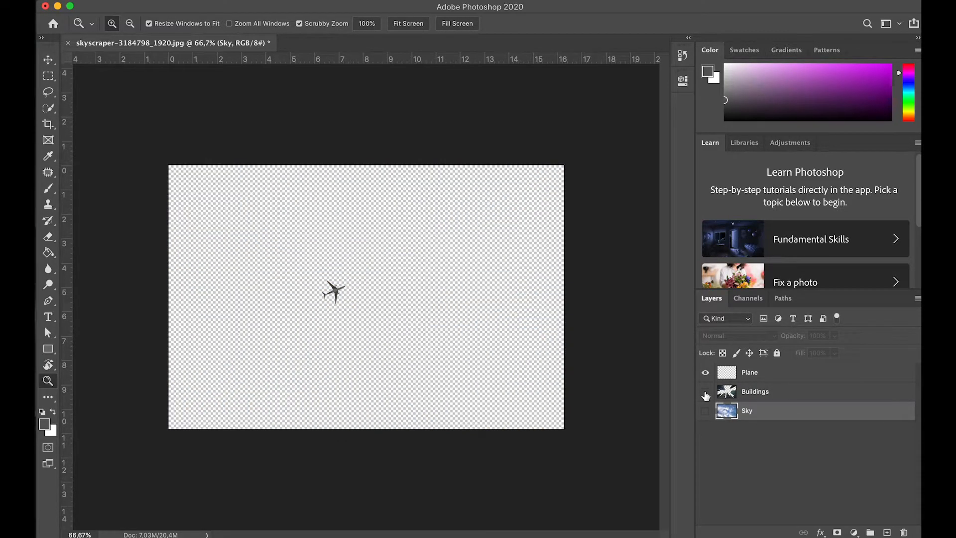
{"action": "left_click", "coordinate": [705, 373]}
{"action": "left_click", "coordinate": [706, 374]}
{"action": "left_click", "coordinate": [706, 392]}
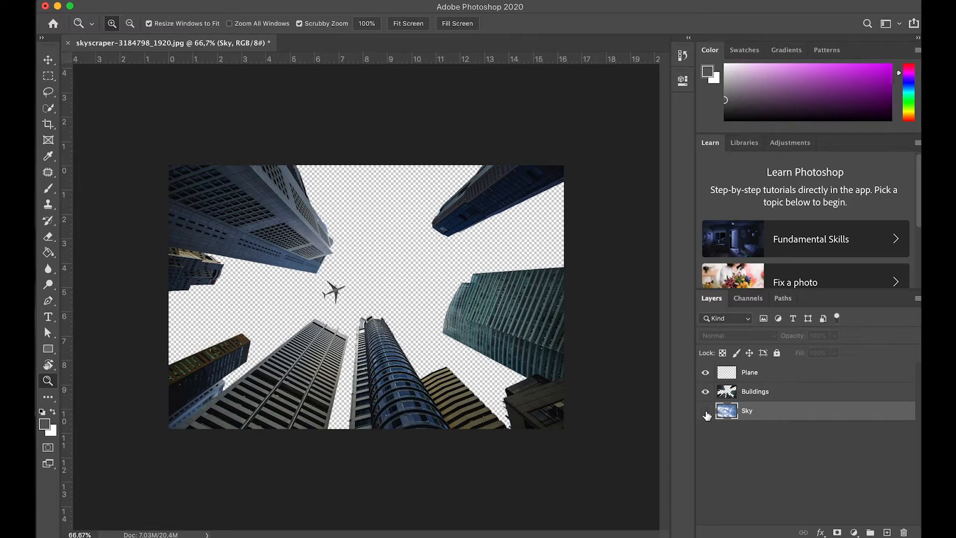
{"action": "left_click", "coordinate": [705, 411]}
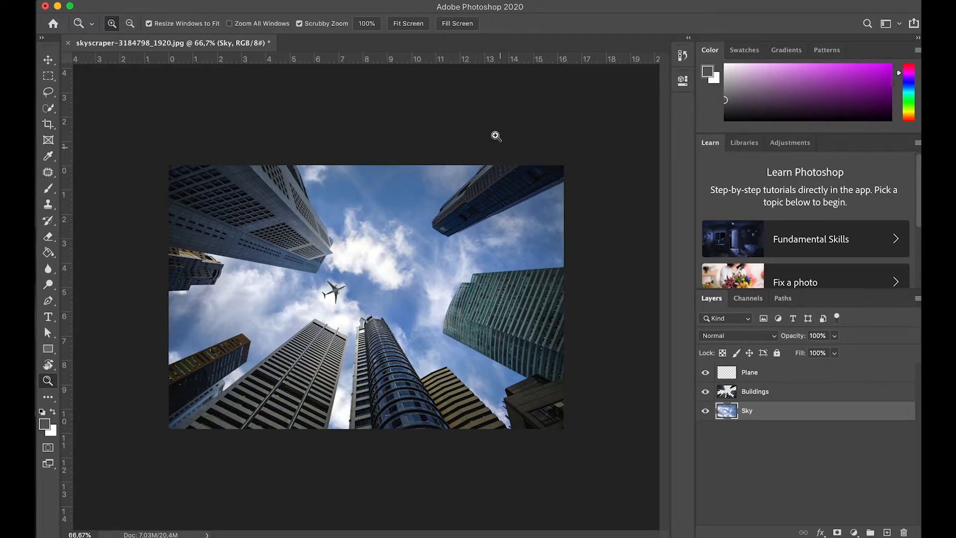
Step: Open the Timeline, create a video timeline from the layers, and enlarge its area to fit all the tracks
{"action": "left_click", "coordinate": [412, 1]}
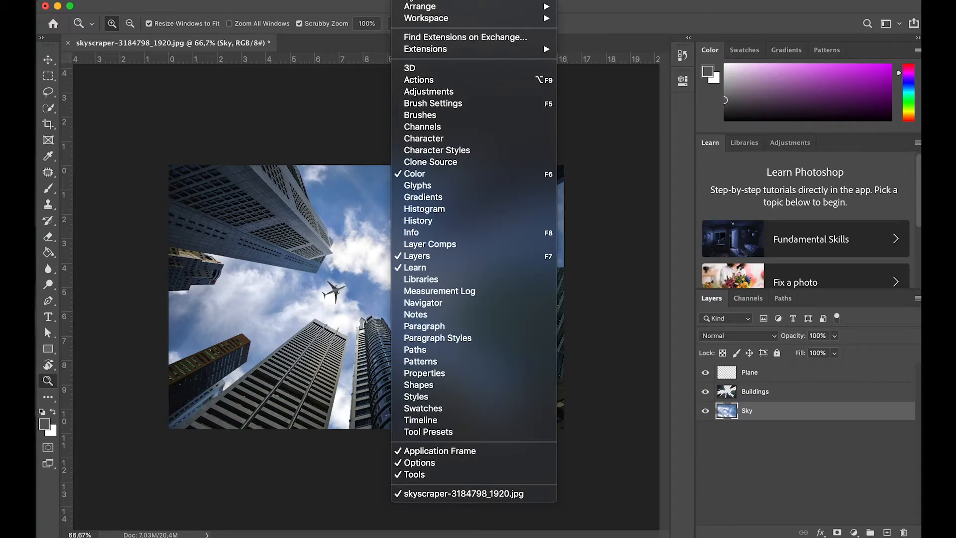
{"action": "left_click", "coordinate": [438, 424]}
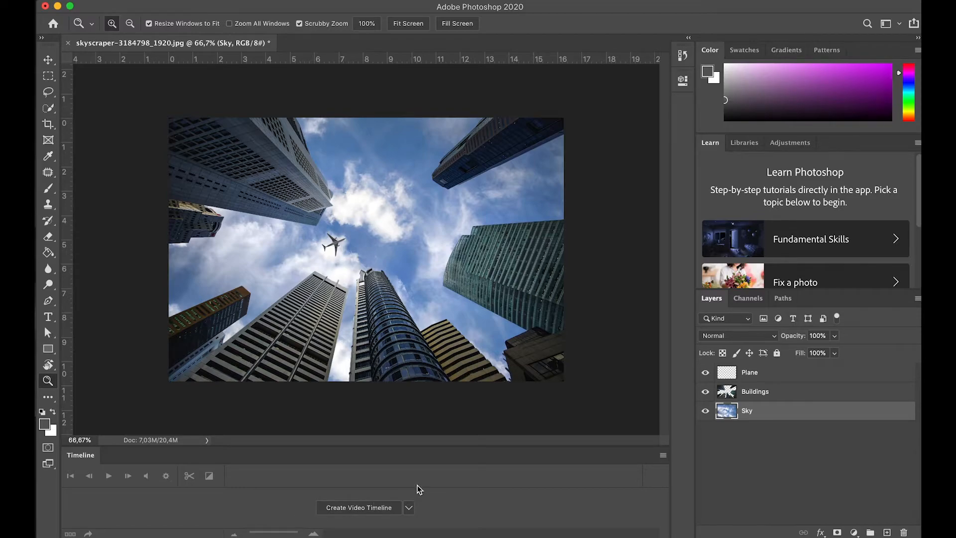
{"action": "left_click", "coordinate": [356, 510]}
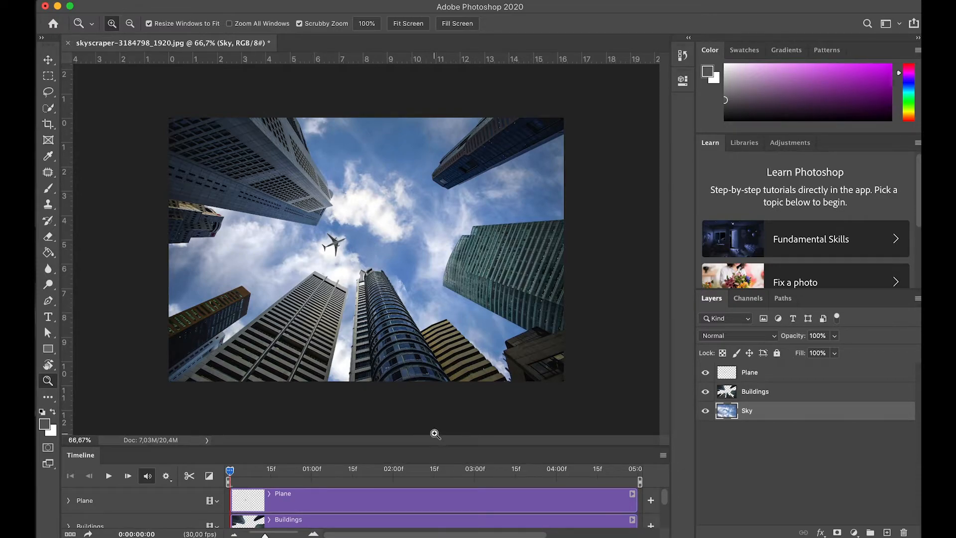
{"action": "left_click_drag", "start_coordinate": [431, 445], "coordinate": [429, 371]}
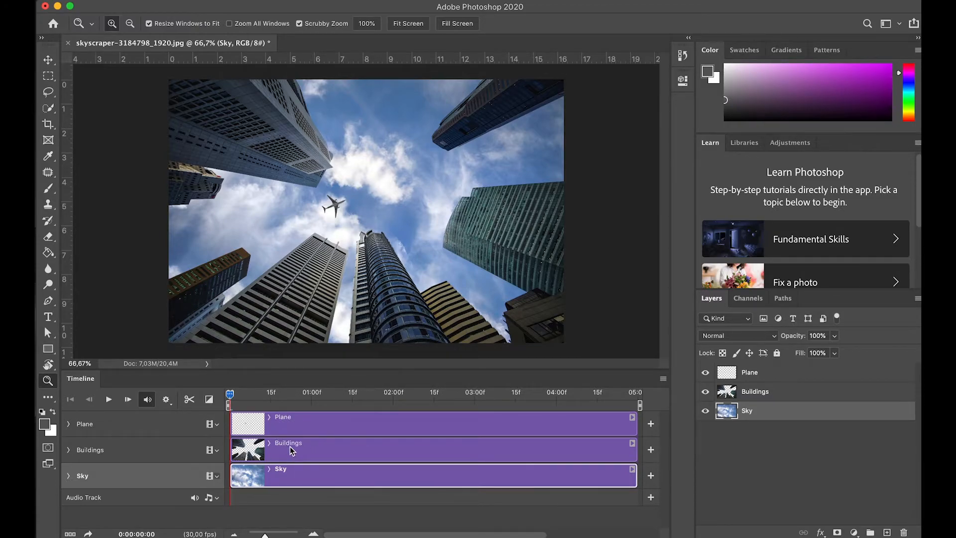
Step: Convert the Sky, Buildings and Plane layers each into a separate smart object
{"action": "left_click", "coordinate": [760, 441]}
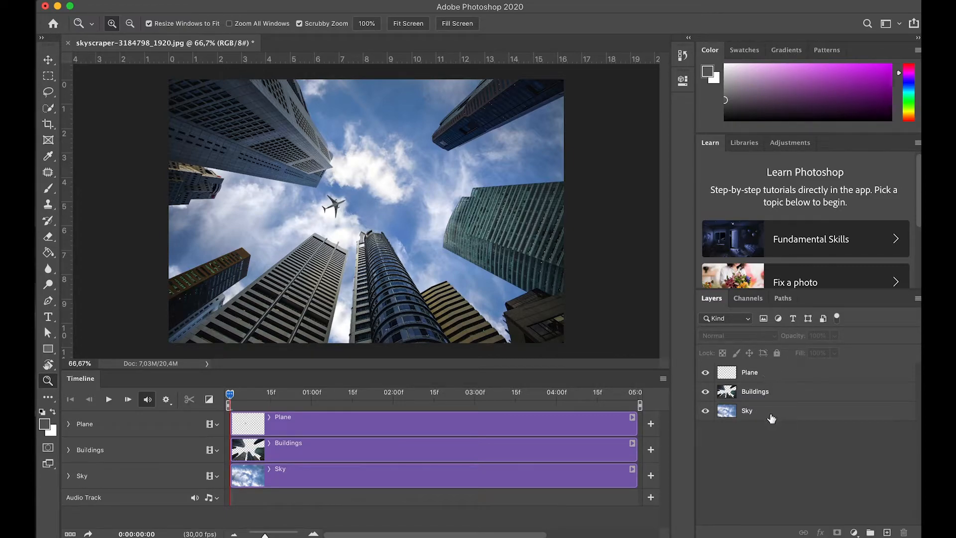
{"action": "left_click", "coordinate": [759, 416]}
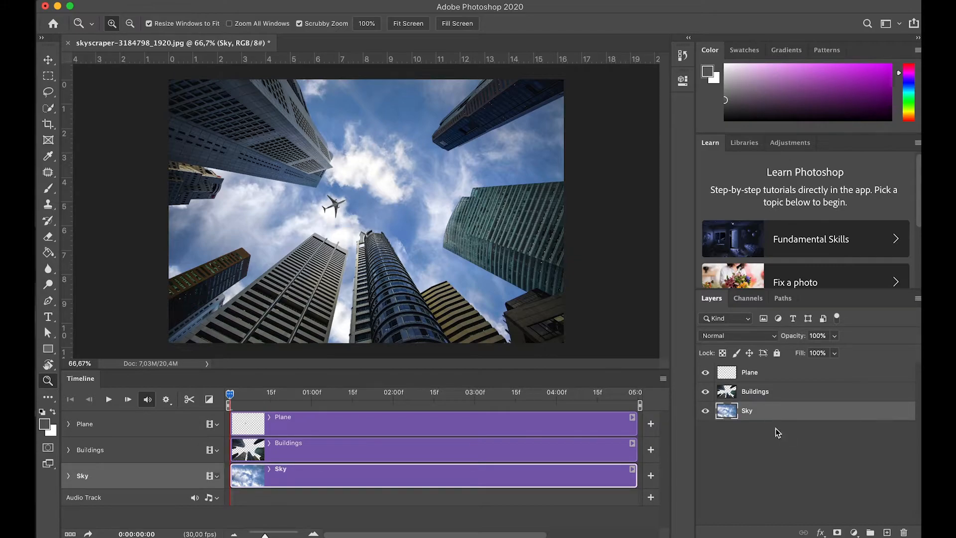
{"action": "right_click", "coordinate": [764, 415]}
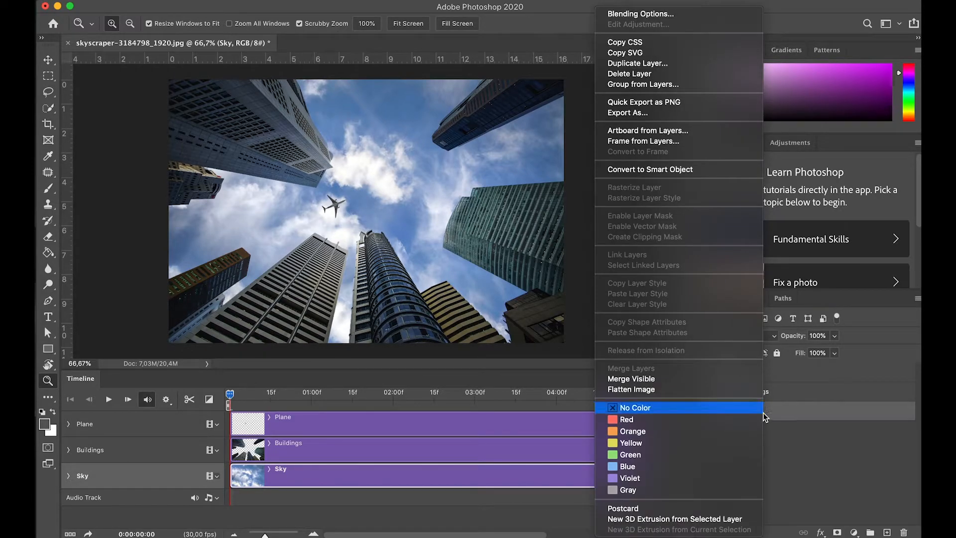
{"action": "left_click", "coordinate": [652, 169]}
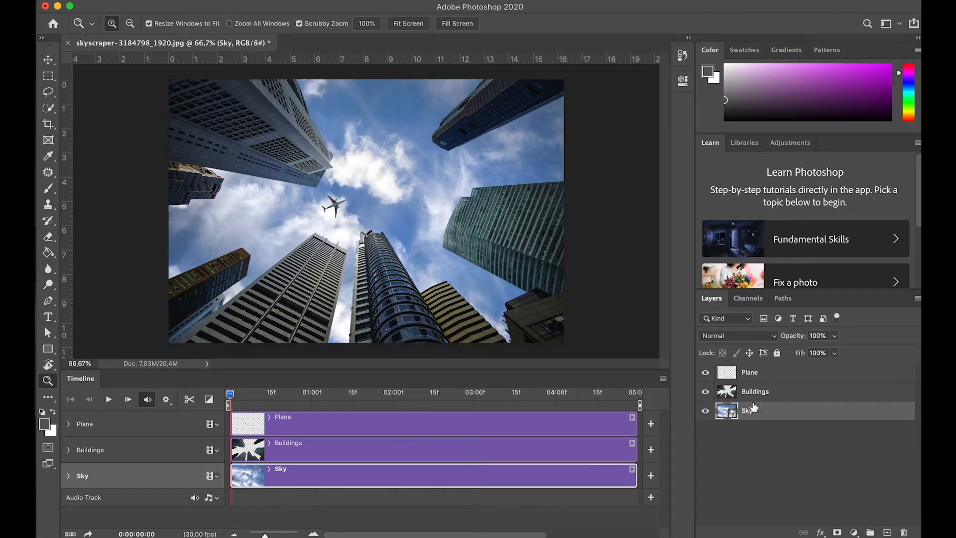
{"action": "left_click", "coordinate": [776, 393]}
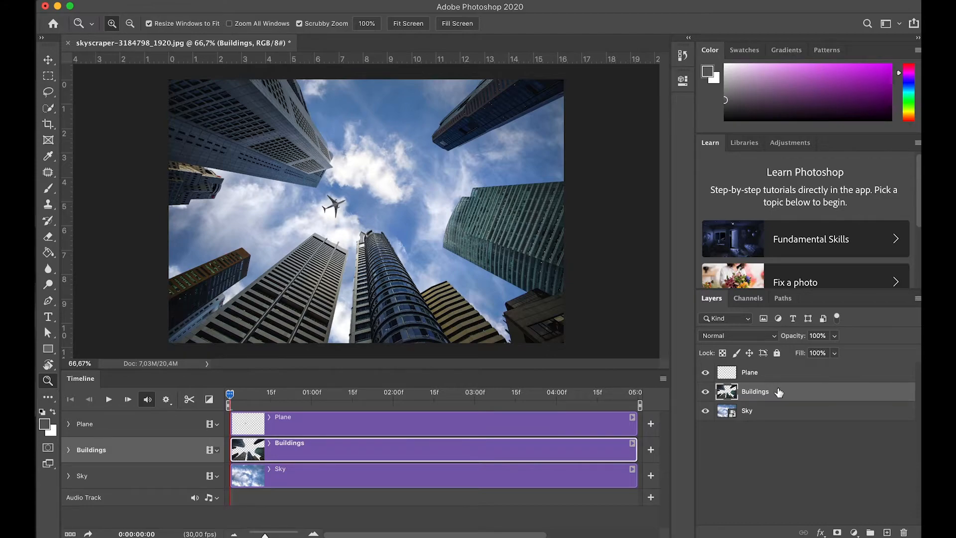
{"action": "right_click", "coordinate": [778, 393]}
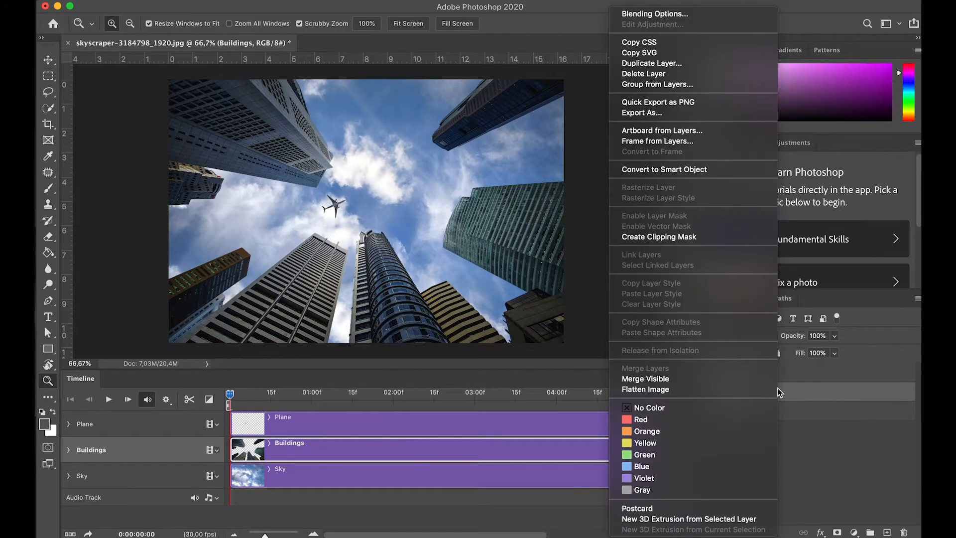
{"action": "left_click", "coordinate": [700, 170]}
{"action": "left_click", "coordinate": [769, 376]}
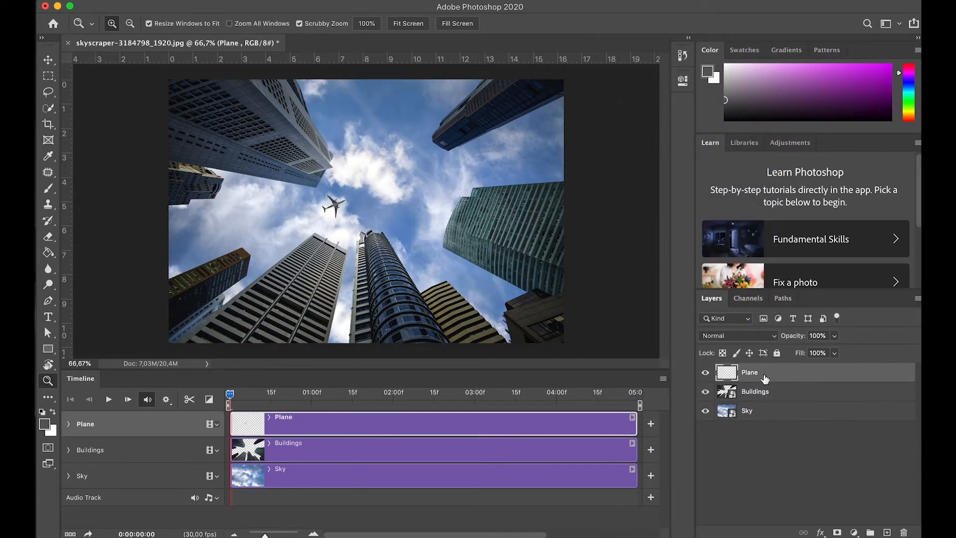
{"action": "right_click", "coordinate": [770, 377]}
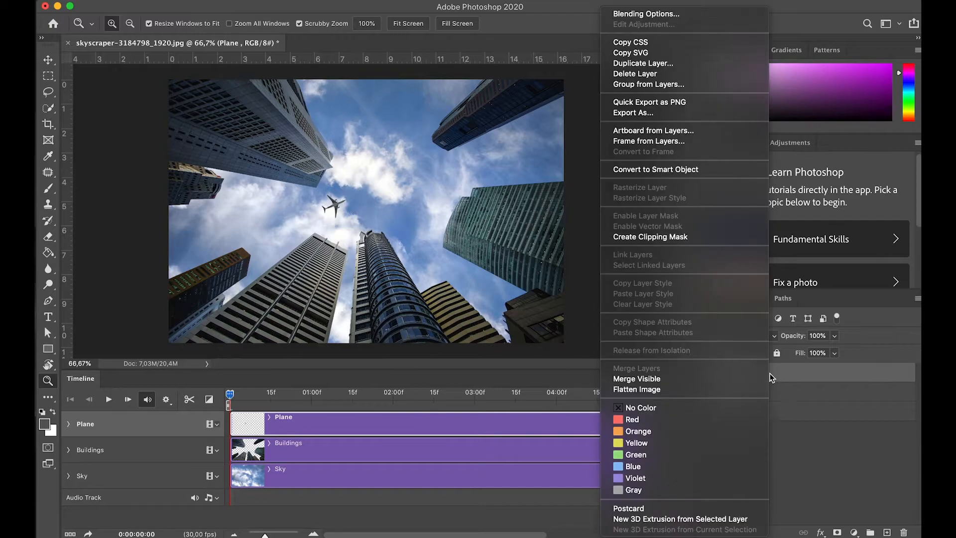
{"action": "left_click", "coordinate": [680, 170]}
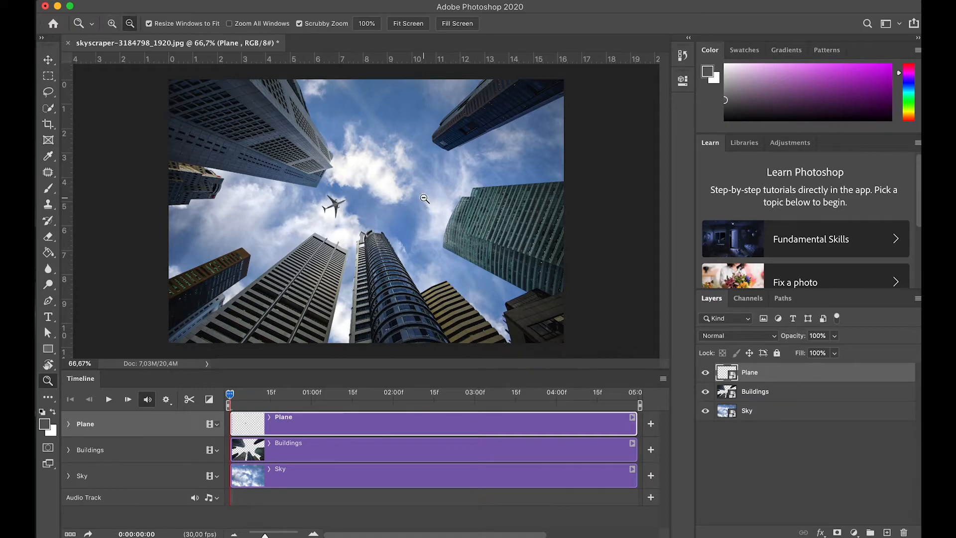
Step: Scale the Sky layer proportionally about its centre to about 130% with Free Transform
{"action": "left_click", "coordinate": [425, 199], "text": "alt"}
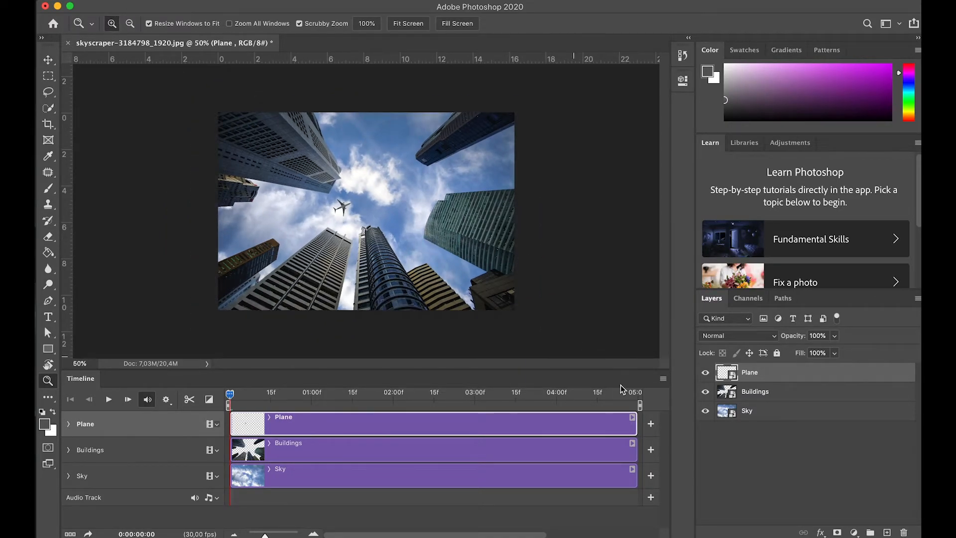
{"action": "left_click", "coordinate": [773, 413]}
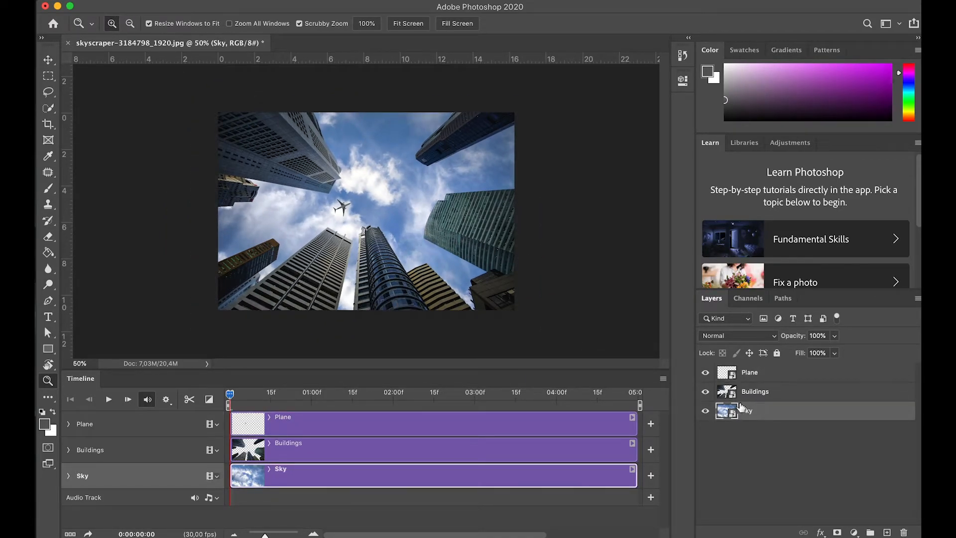
{"action": "key", "text": "super+t"}
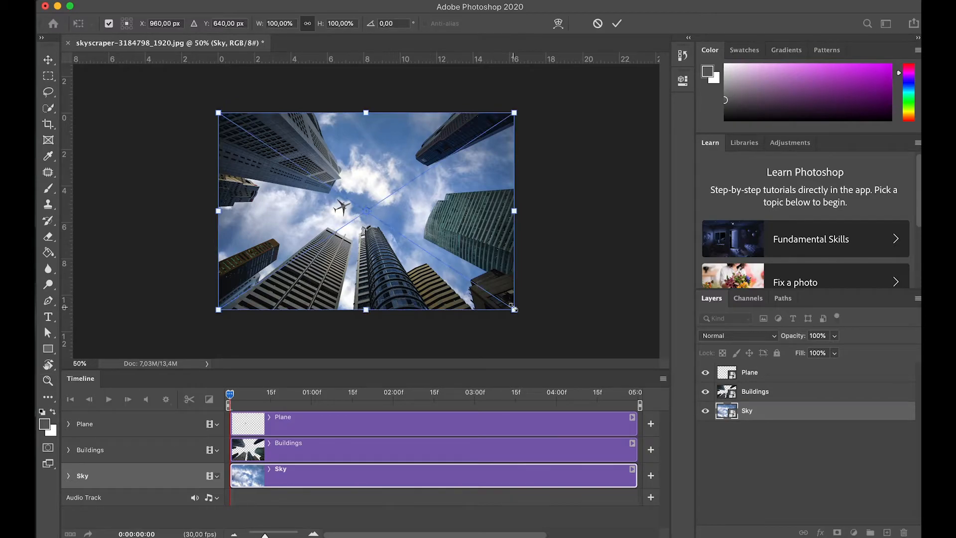
{"action": "left_click_drag", "start_coordinate": [513, 310], "coordinate": [551, 348]}
{"action": "mouse_move", "coordinate": [499, 274]}
{"action": "left_mouse_down"}
{"action": "mouse_move", "coordinate": [401, 268]}
{"action": "mouse_move", "coordinate": [500, 269]}
{"action": "left_mouse_up"}
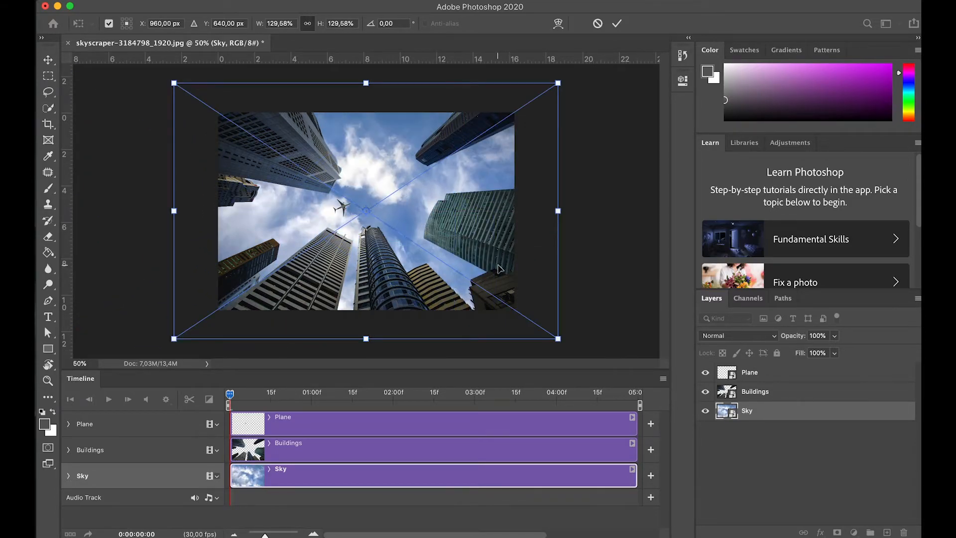
{"action": "key", "text": "Return"}
{"action": "key", "text": "z"}
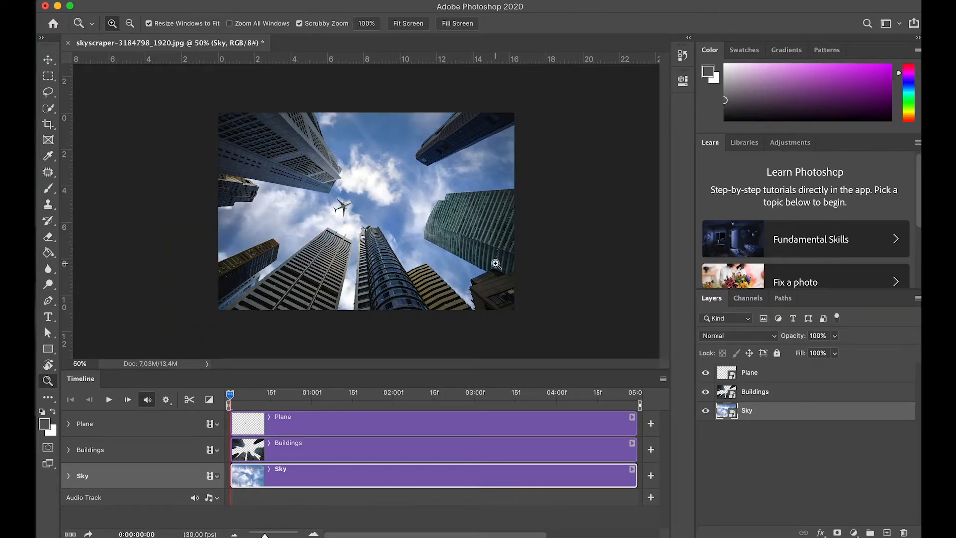
Step: Enlarge the Buildings layer proportionally about its centre with Free Transform so it extends beyond the canvas edges
{"action": "left_click", "coordinate": [321, 453]}
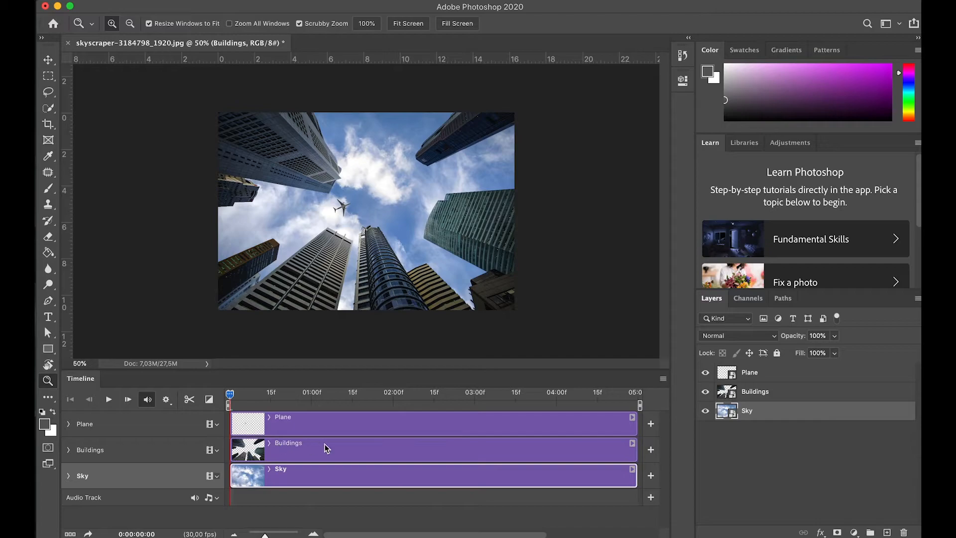
{"action": "left_click", "coordinate": [776, 395]}
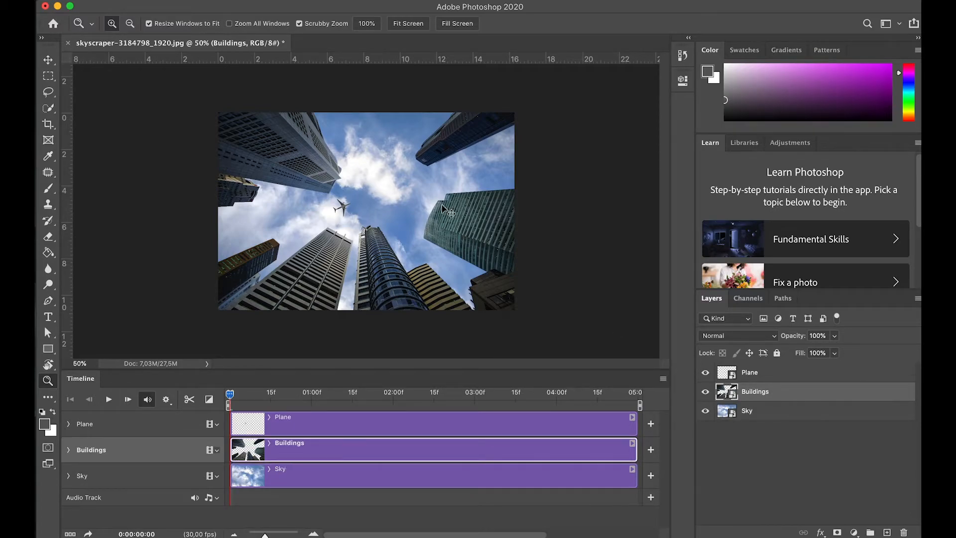
{"action": "key", "text": "ctrl+t"}
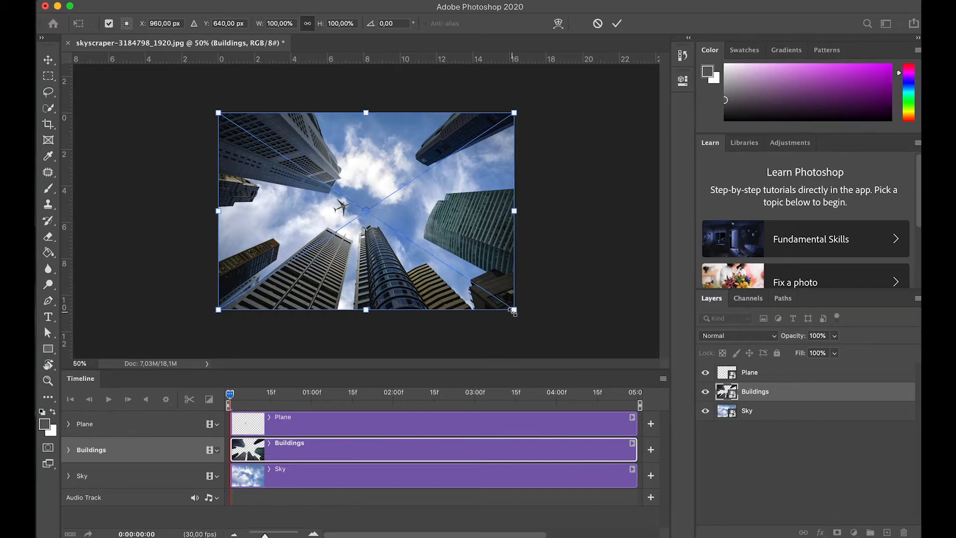
{"action": "left_click_drag", "start_coordinate": [514, 309], "coordinate": [551, 352]}
{"action": "key", "text": "Return"}
Step: Move the plane to the open sky near the picture's left edge and set a Transform keyframe at 0:00:00:00
{"action": "left_click_drag", "start_coordinate": [342, 206], "coordinate": [270, 229]}
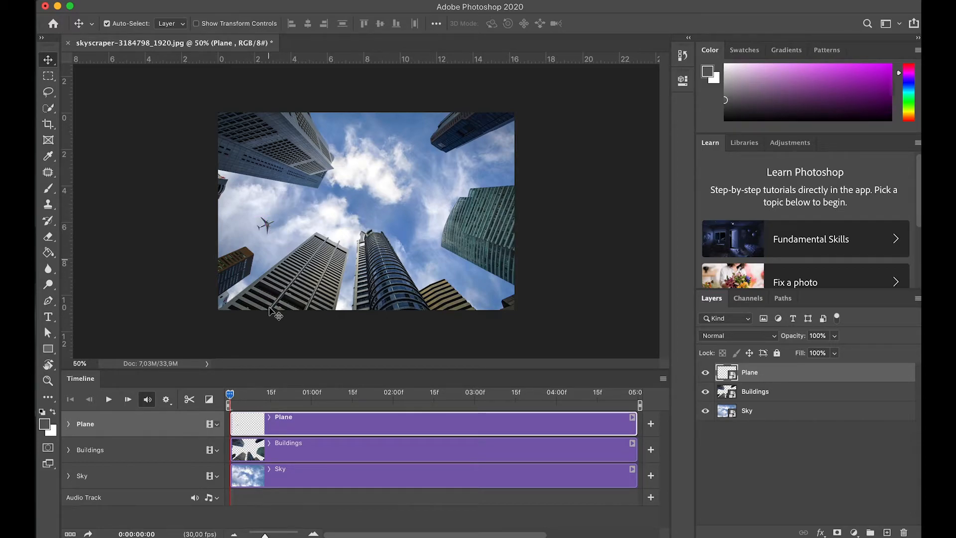
{"action": "left_click", "coordinate": [70, 424]}
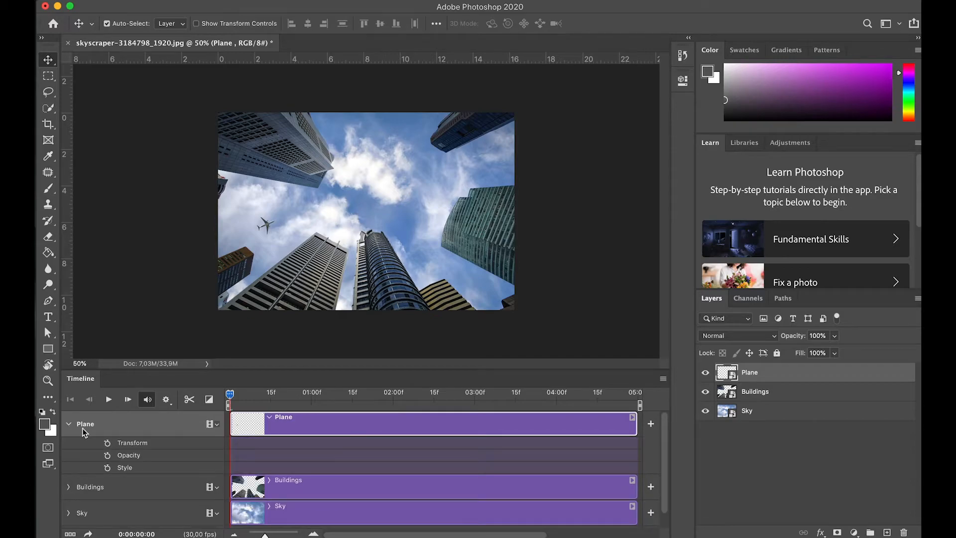
{"action": "left_click", "coordinate": [108, 443]}
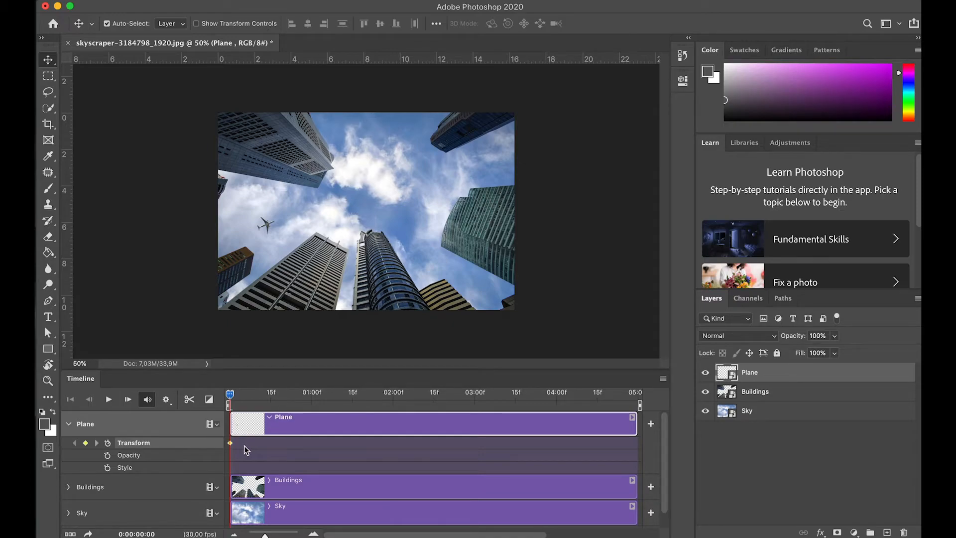
Step: At 0:00:04:29, move the plane to the sky in the picture's upper right for a second Transform keyframe, and play the animation from the start
{"action": "left_click_drag", "start_coordinate": [229, 394], "coordinate": [639, 405]}
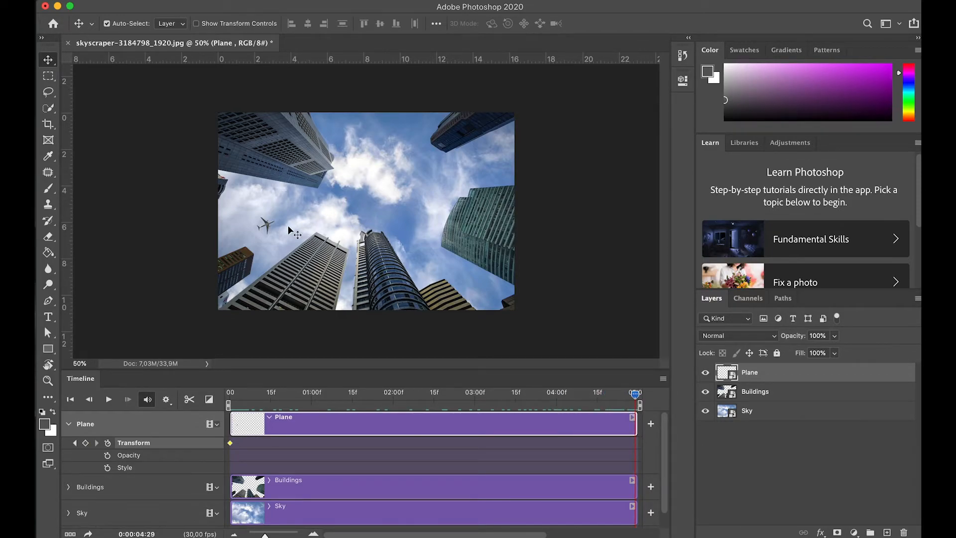
{"action": "left_click_drag", "start_coordinate": [267, 228], "coordinate": [430, 177]}
{"action": "left_click_drag", "start_coordinate": [636, 395], "coordinate": [183, 423]}
{"action": "key", "text": "space"}
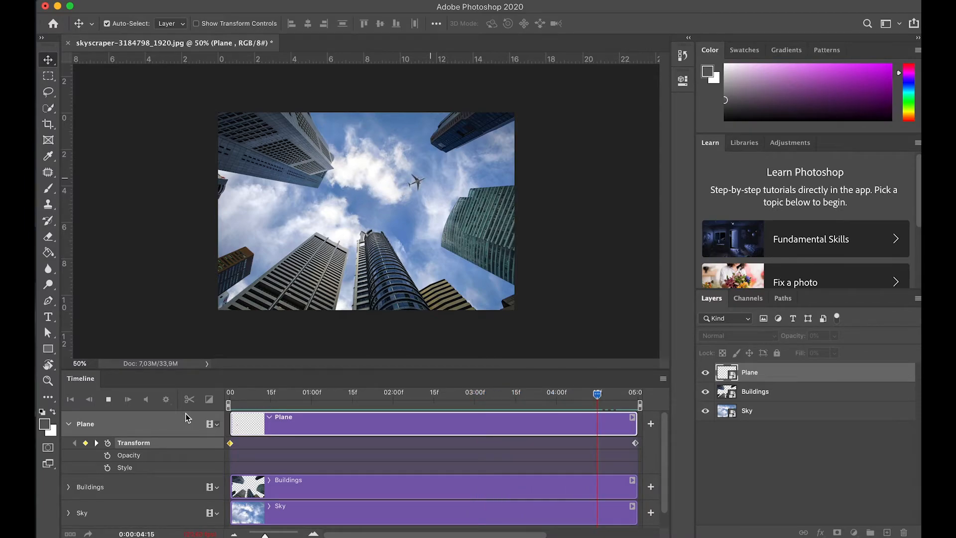
Step: Stop the playback, return to 0:00:00:00 and set a Transform keyframe on the Buildings track
{"action": "key", "text": "space"}
{"action": "left_click_drag", "start_coordinate": [623, 394], "coordinate": [209, 409]}
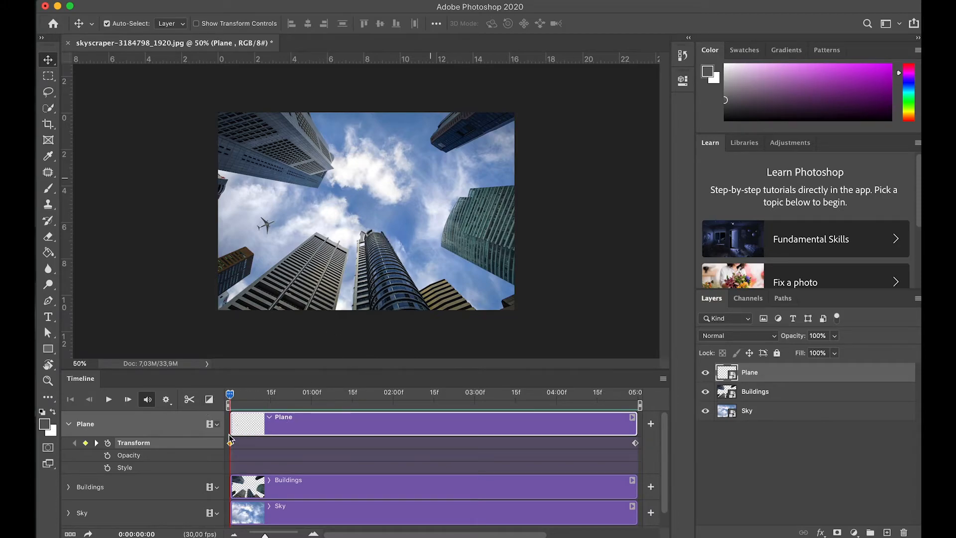
{"action": "left_click", "coordinate": [69, 425]}
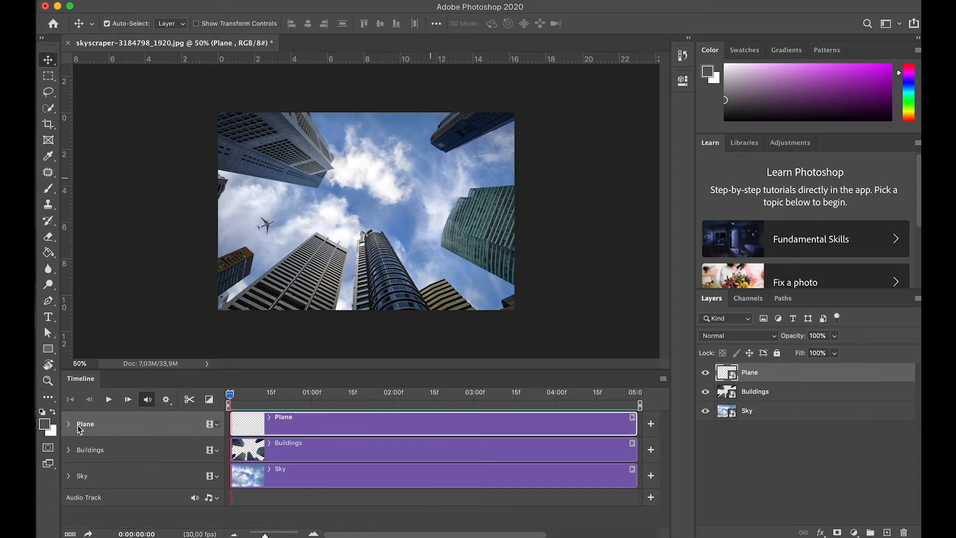
{"action": "left_click", "coordinate": [324, 450]}
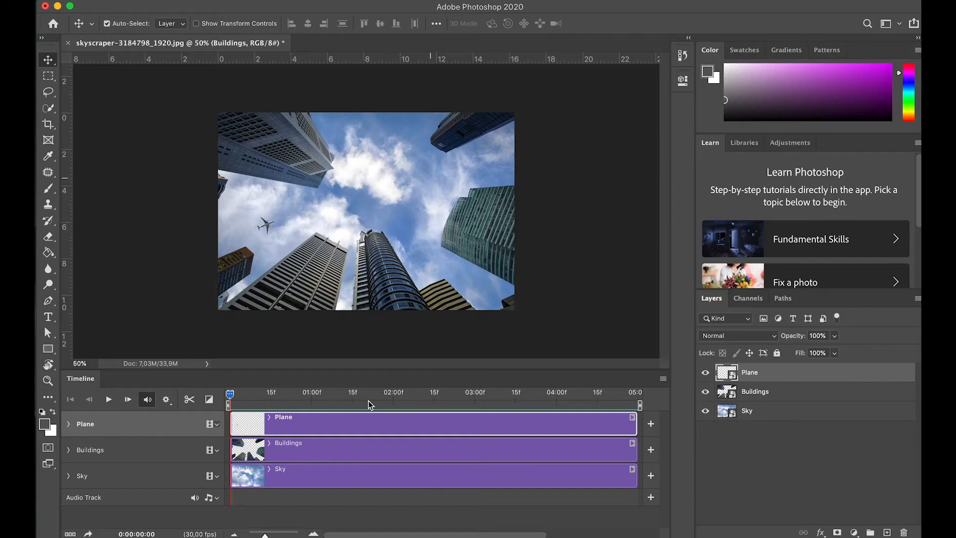
{"action": "left_click", "coordinate": [293, 512]}
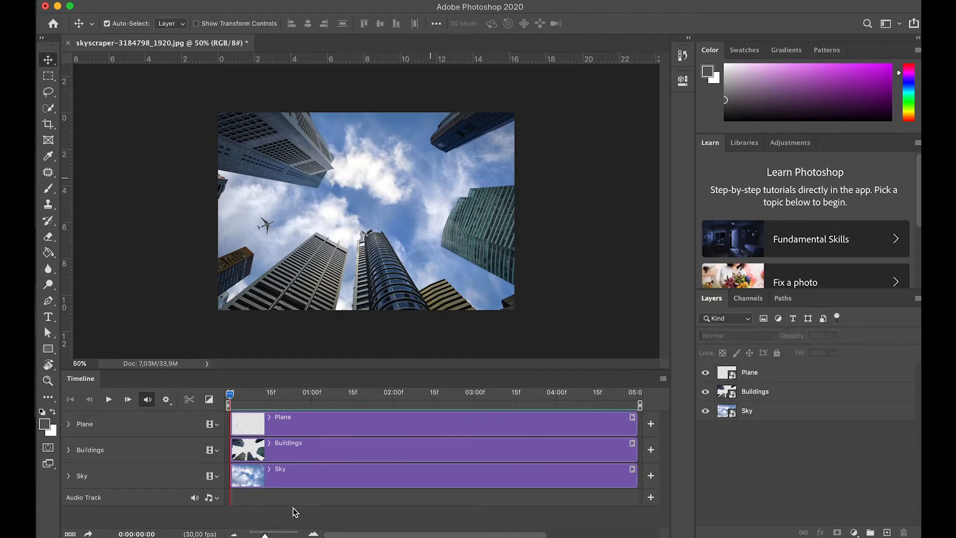
{"action": "left_click", "coordinate": [69, 451]}
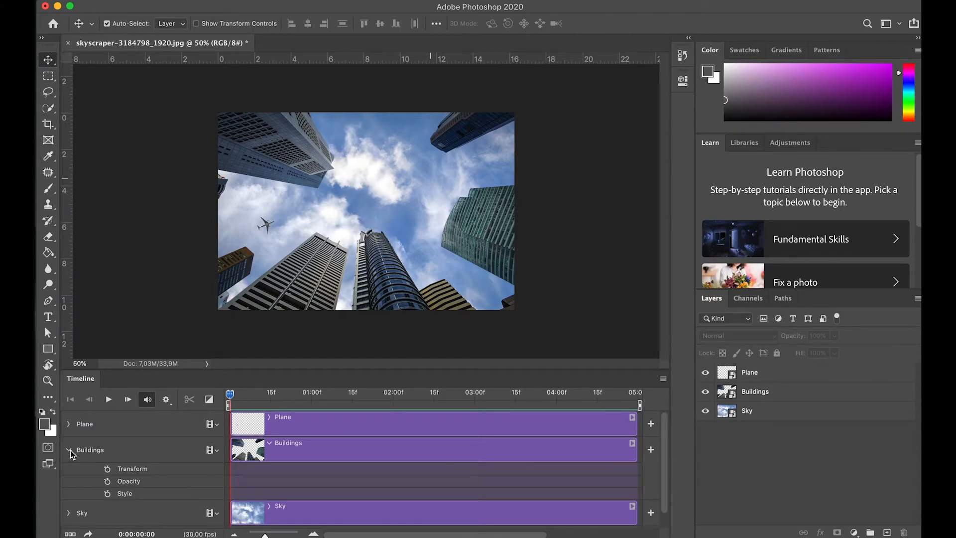
{"action": "left_click", "coordinate": [108, 470]}
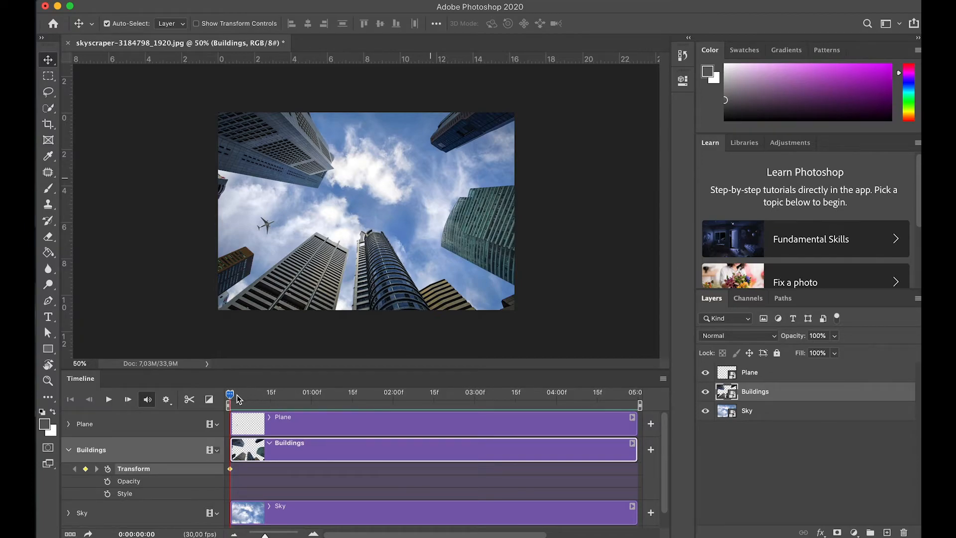
Step: At 0:00:04:29, scale the Buildings layer proportionally about its centre to 177.56% for a second Transform keyframe, and play the animation
{"action": "left_click_drag", "start_coordinate": [231, 397], "coordinate": [639, 402]}
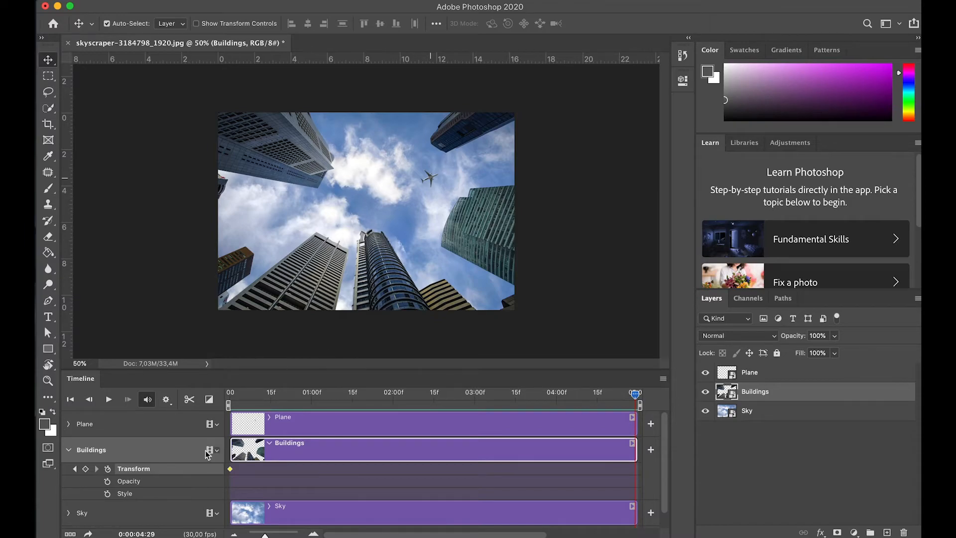
{"action": "key", "text": "ctrl+t"}
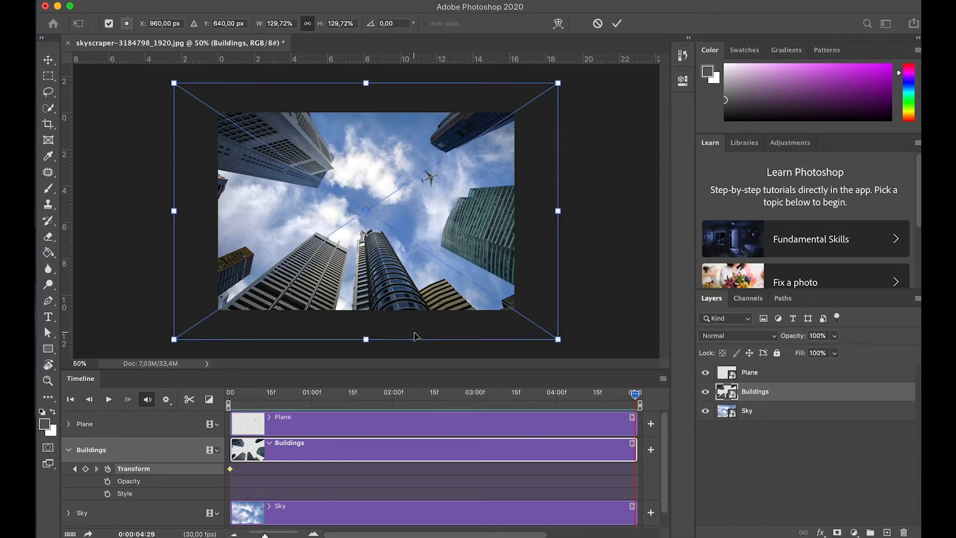
{"action": "left_click_drag", "start_coordinate": [559, 339], "coordinate": [646, 363]}
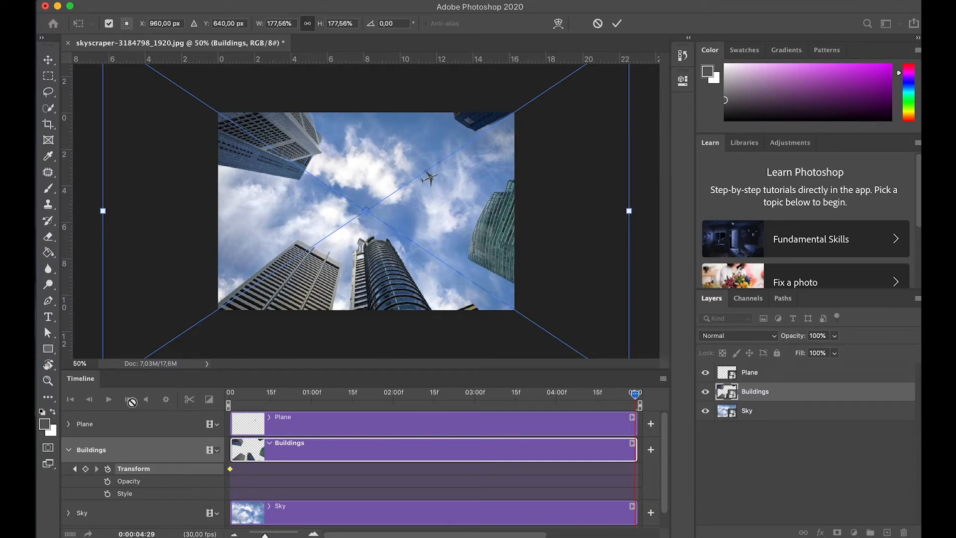
{"action": "key", "text": "Return"}
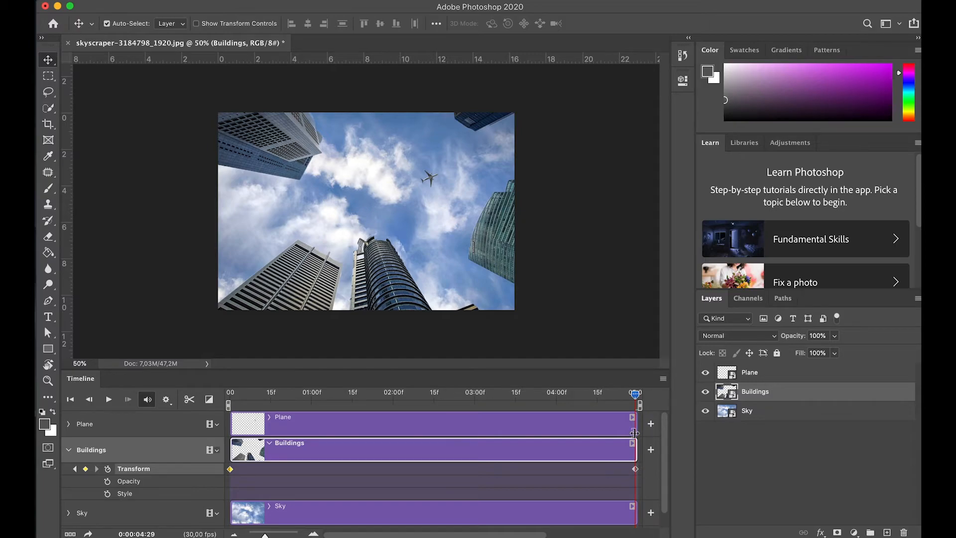
{"action": "key", "text": "Home"}
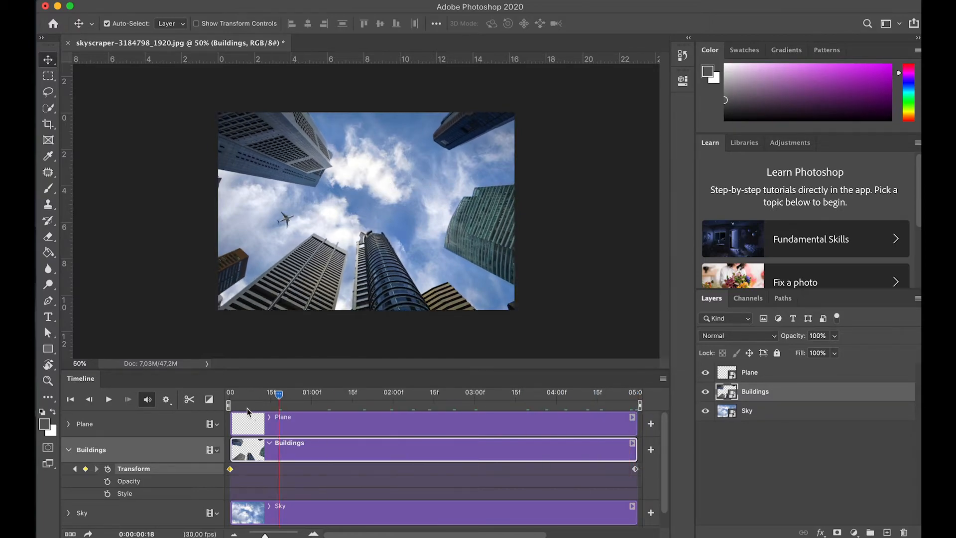
{"action": "key", "text": "space"}
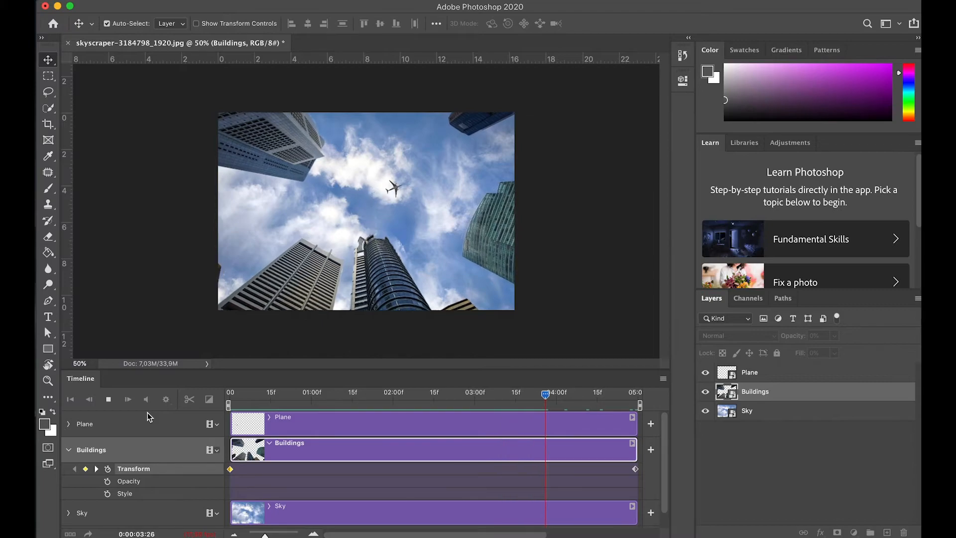
Step: Return to 0:00:00:00 and set a Transform keyframe on the Sky track
{"action": "left_click", "coordinate": [227, 397]}
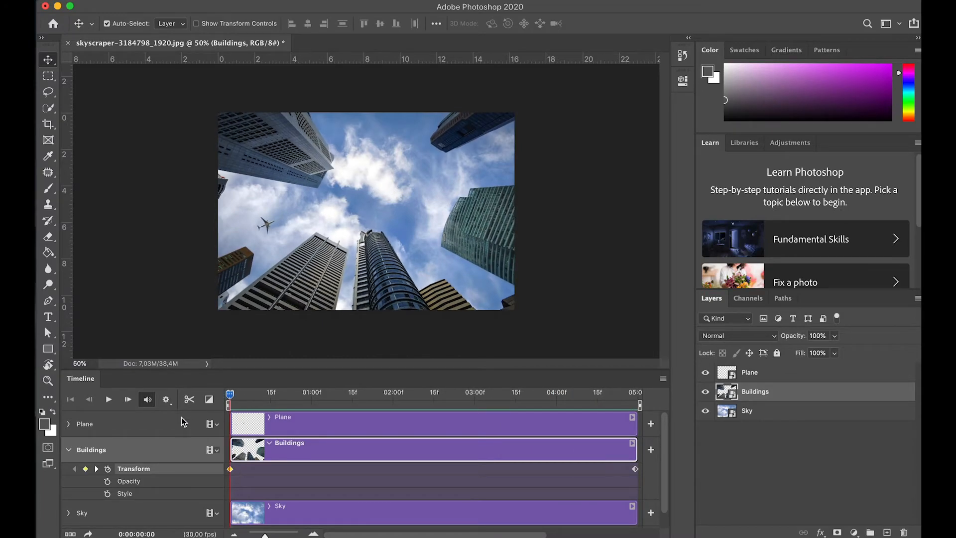
{"action": "left_click", "coordinate": [69, 450]}
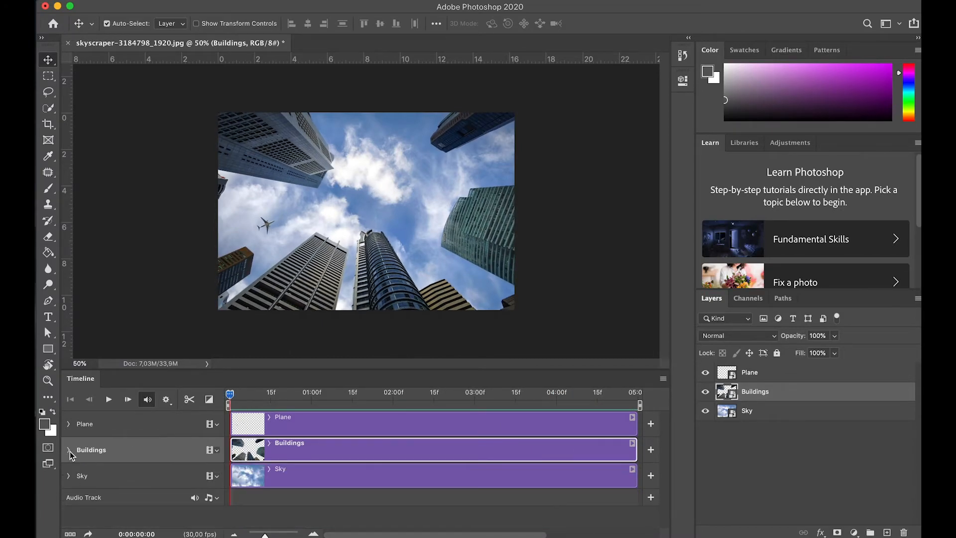
{"action": "left_click", "coordinate": [110, 479]}
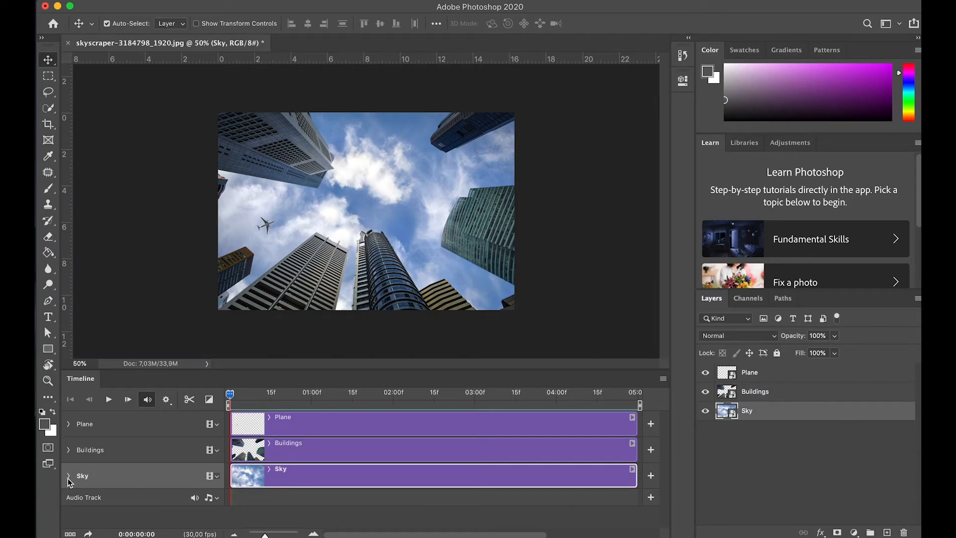
{"action": "left_click", "coordinate": [68, 478]}
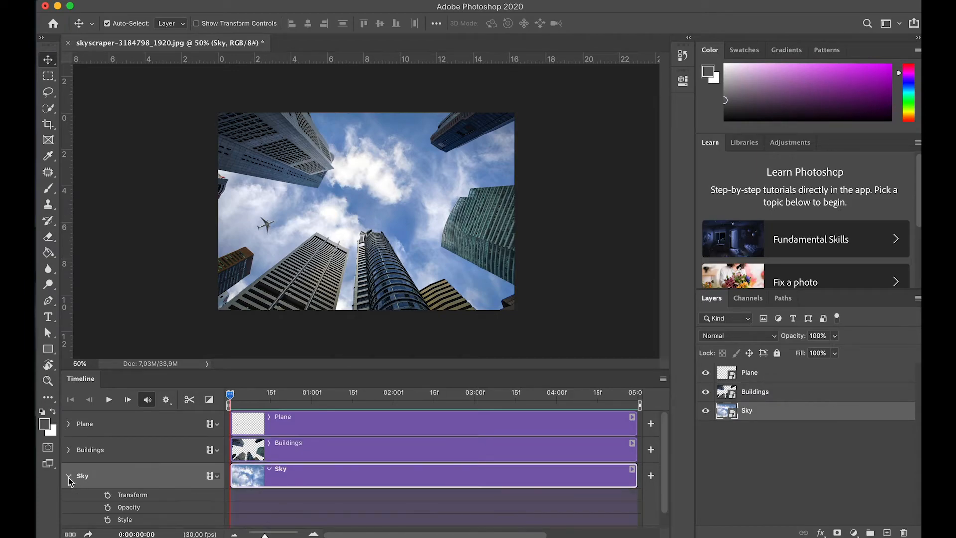
{"action": "left_click", "coordinate": [108, 496]}
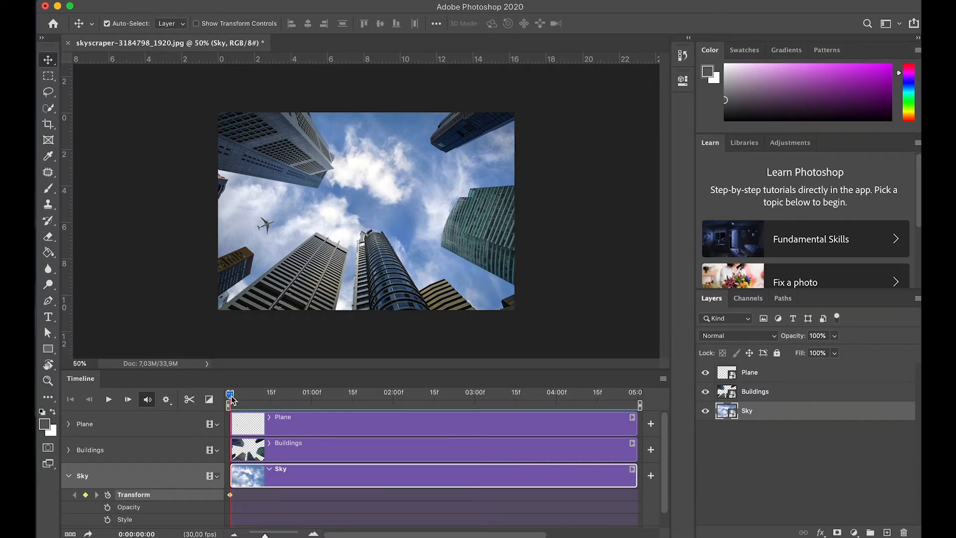
Step: At 0:00:04:29, shift the Sky layer slightly to the right for a second Transform keyframe, and play the whole animation
{"action": "mouse_move", "coordinate": [232, 398]}
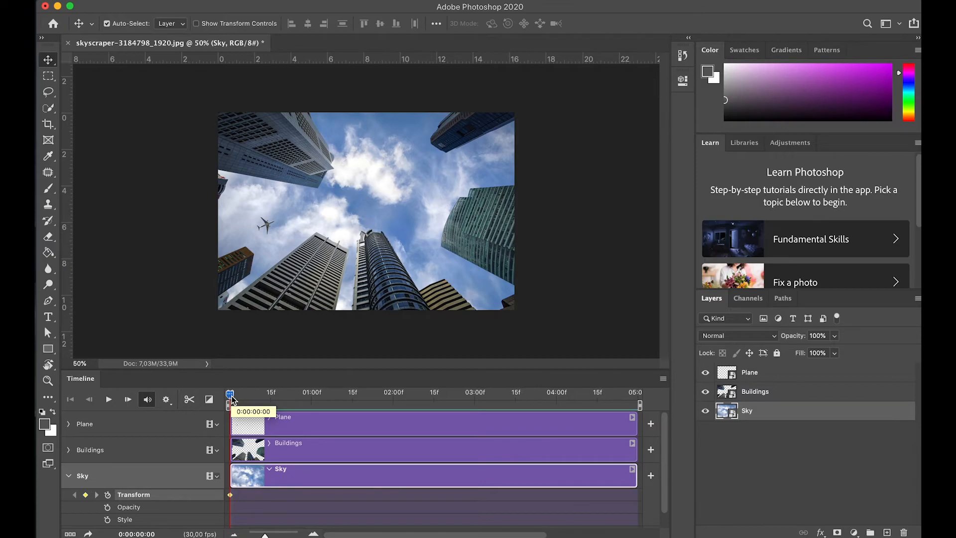
{"action": "left_click_drag", "start_coordinate": [232, 399], "coordinate": [492, 425]}
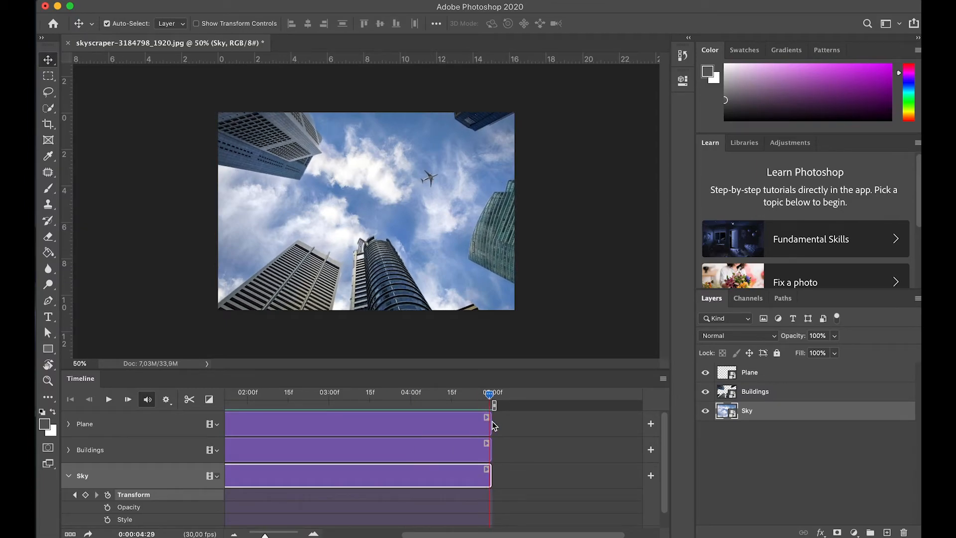
{"action": "left_click_drag", "start_coordinate": [335, 207], "coordinate": [347, 207]}
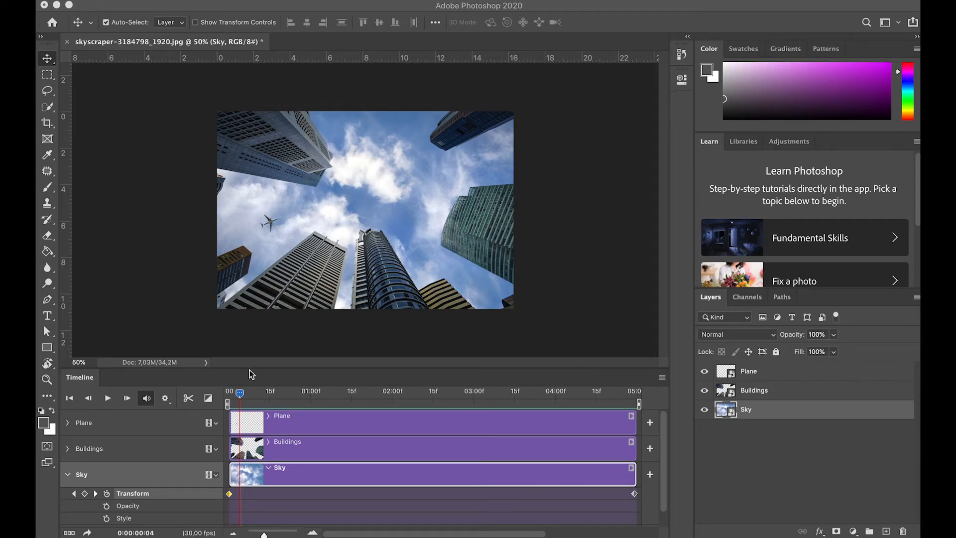
{"action": "key", "text": "space"}
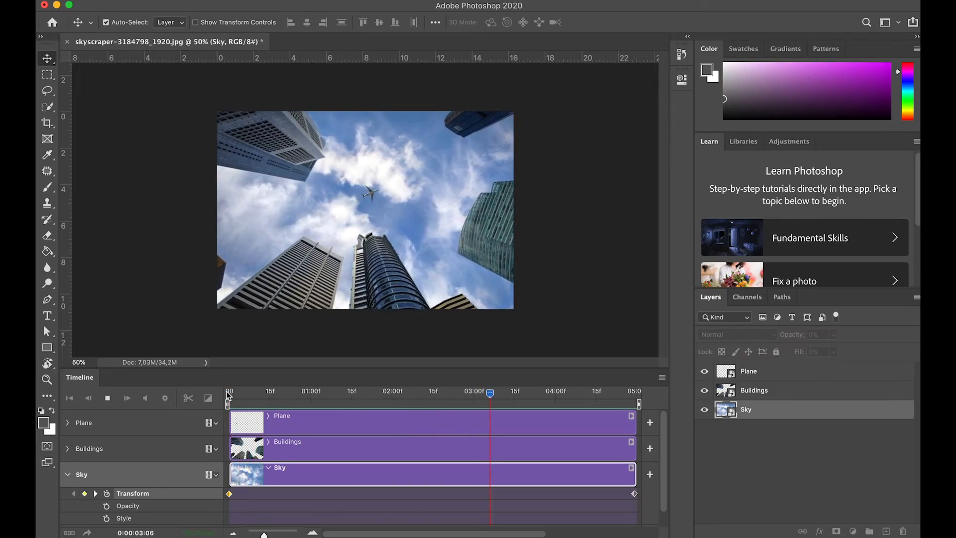
{"action": "key", "text": "space"}
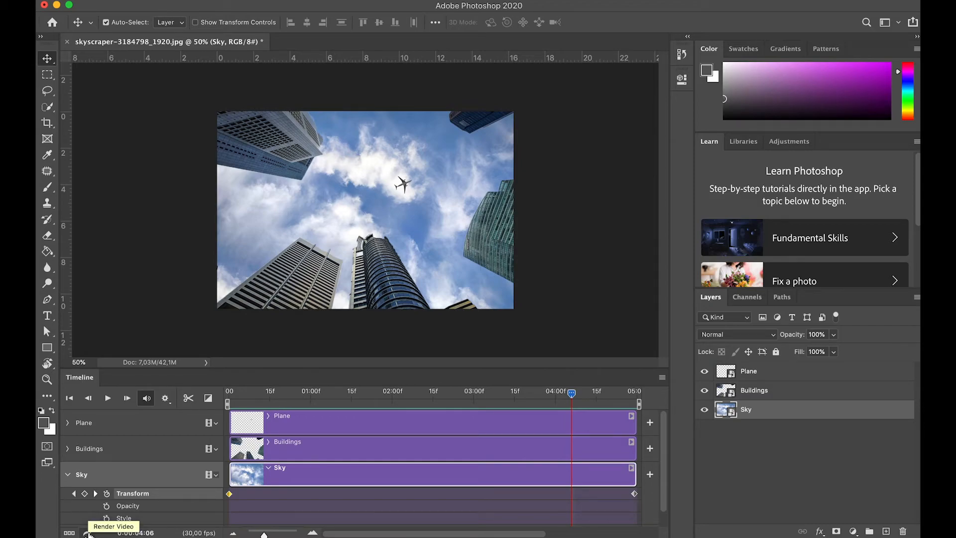
Step: Open the Render Video settings and name the output Parallax Sky Footage
{"action": "left_click", "coordinate": [88, 533]}
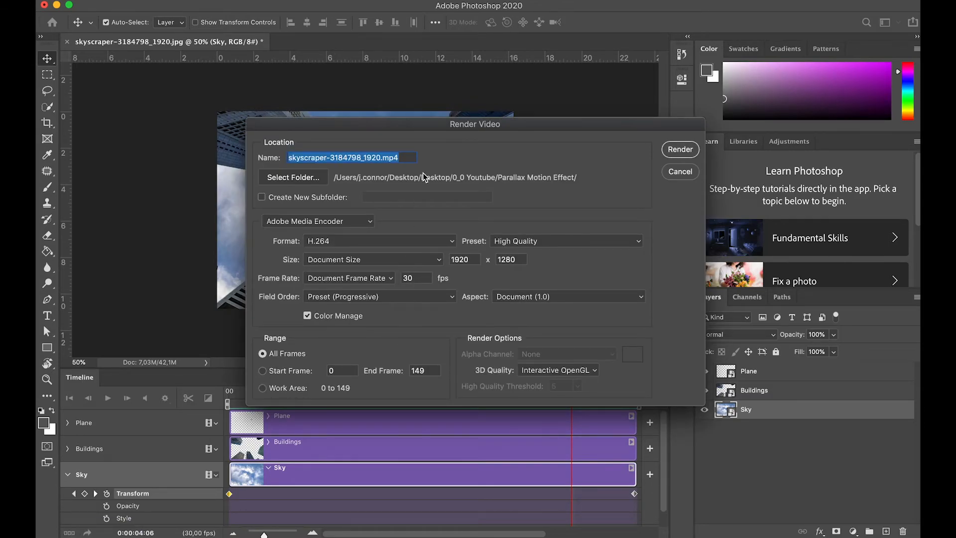
{"action": "left_click_drag", "start_coordinate": [499, 128], "coordinate": [436, 139]}
{"action": "left_click", "coordinate": [345, 169]}
{"action": "left_click_drag", "start_coordinate": [346, 170], "coordinate": [208, 158]}
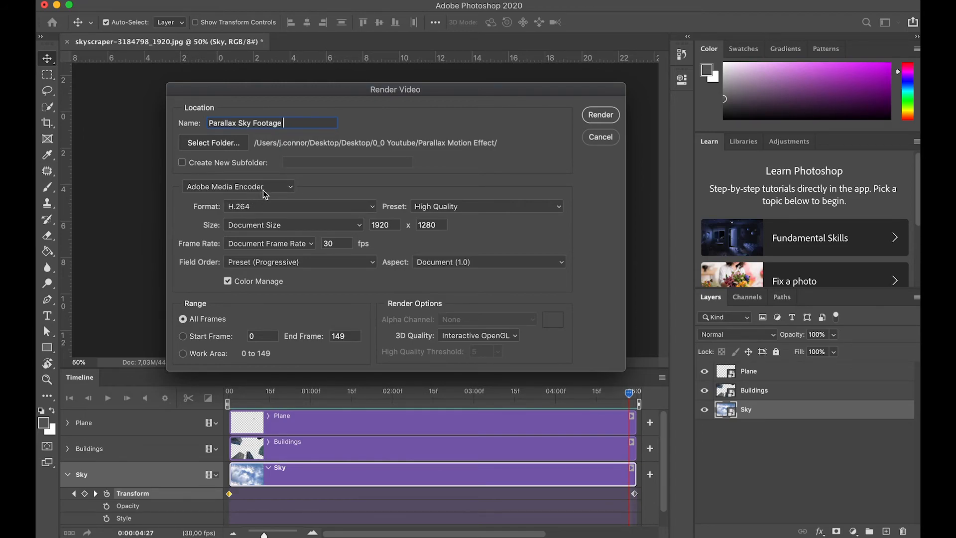
Step: Choose the Desktop as the destination folder and render the video
{"action": "left_click", "coordinate": [223, 143]}
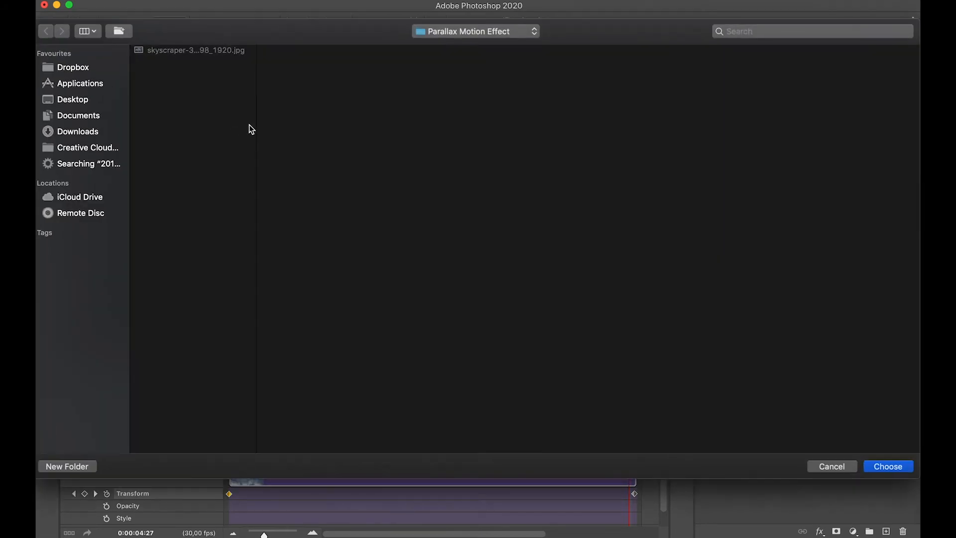
{"action": "left_click", "coordinate": [76, 101]}
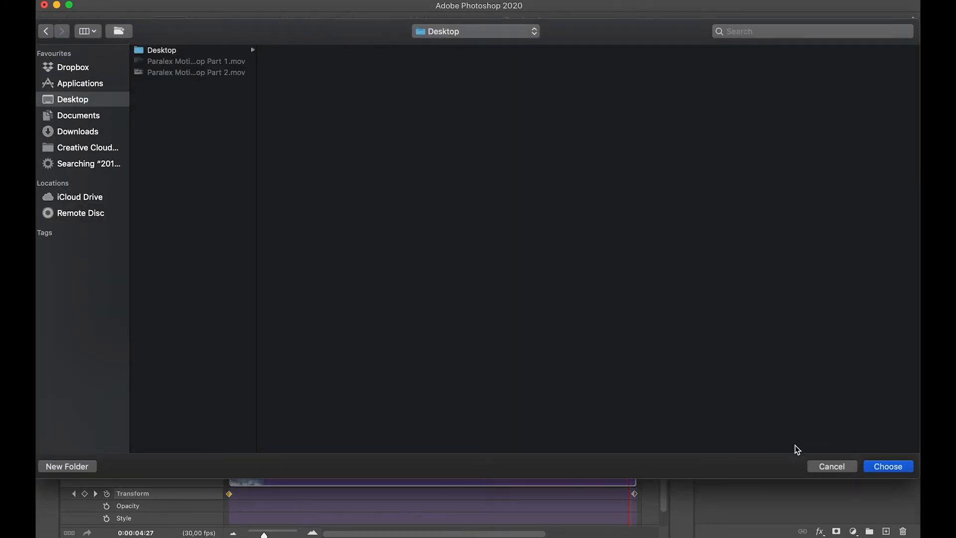
{"action": "left_click", "coordinate": [901, 471]}
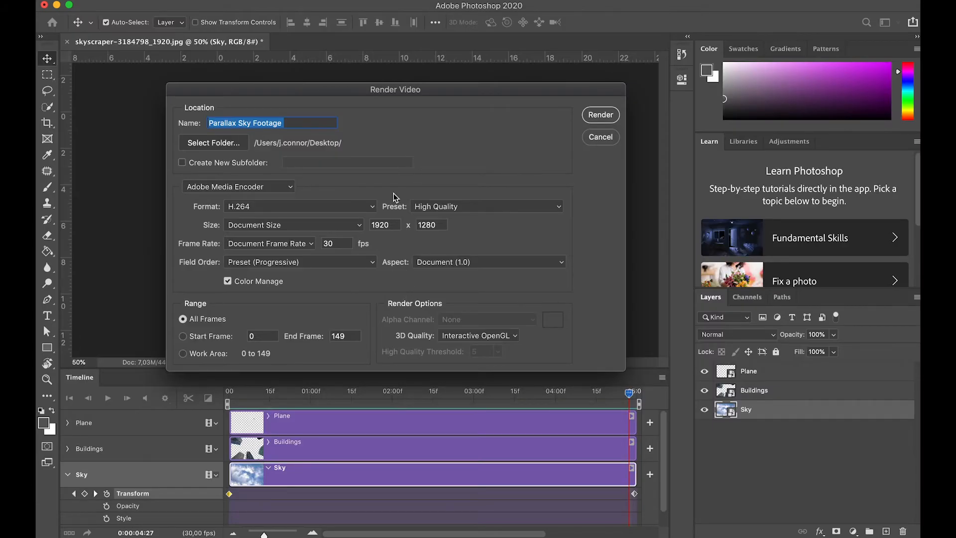
{"action": "left_click_drag", "start_coordinate": [349, 92], "coordinate": [269, 46]}
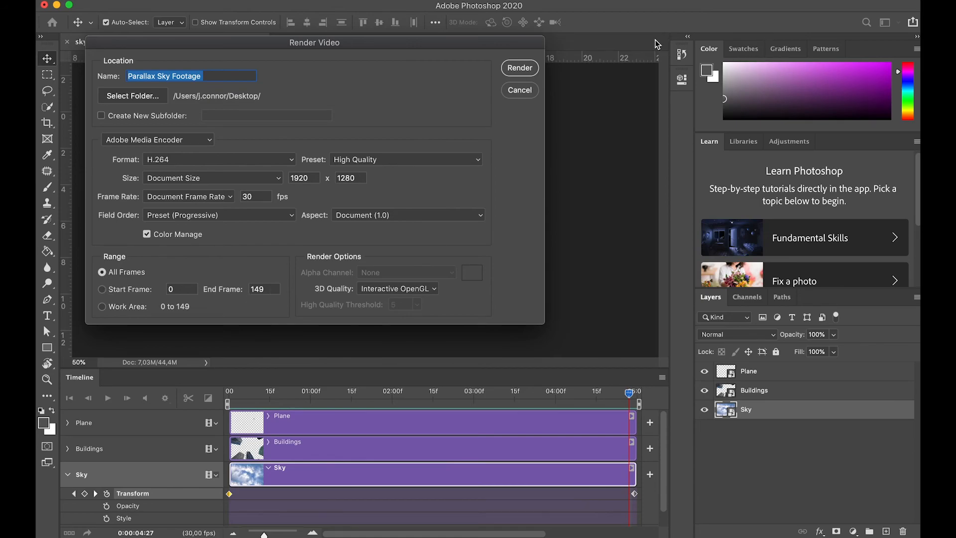
{"action": "left_click", "coordinate": [516, 75]}
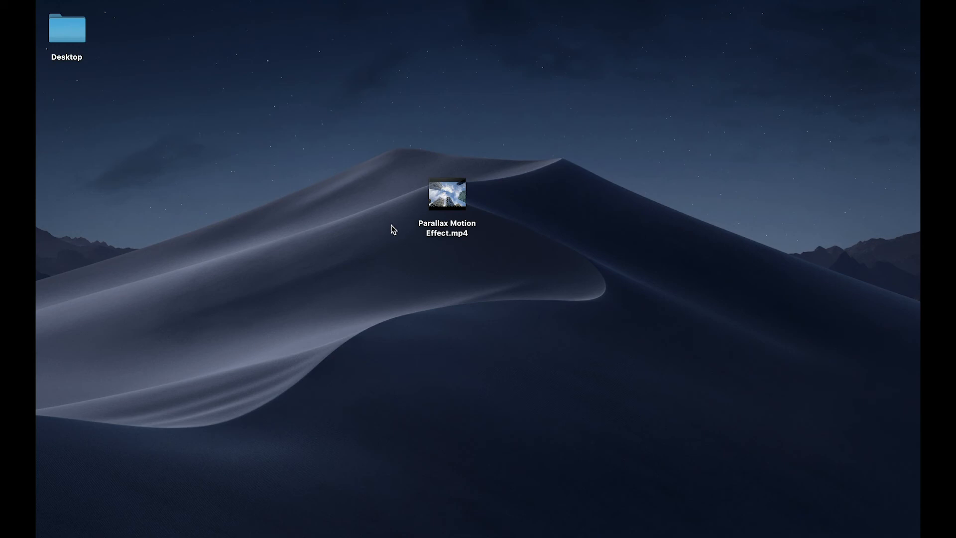
Step: Preview the exported Parallax Motion Effect.mp4 on the desktop with Quick Look
{"action": "left_click", "coordinate": [463, 202]}
{"action": "key", "text": "space"}
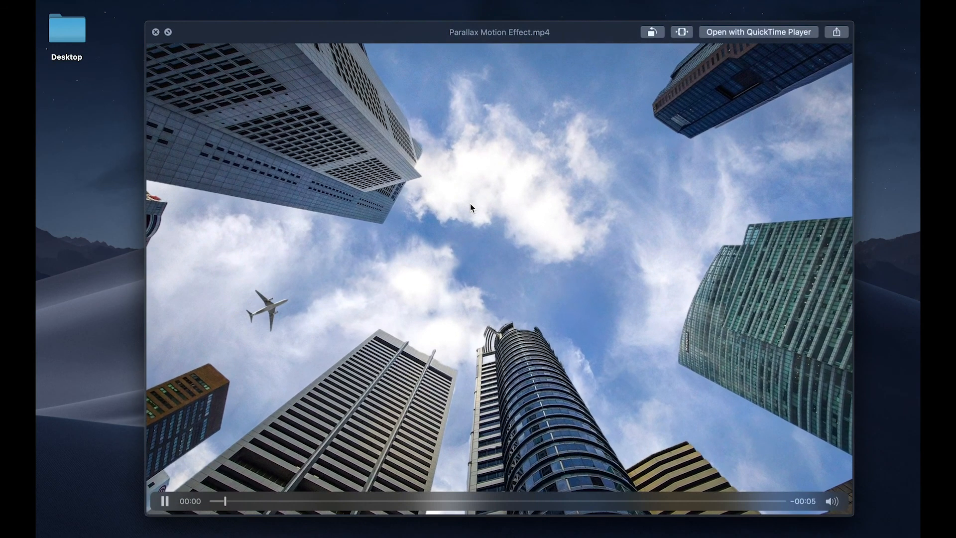